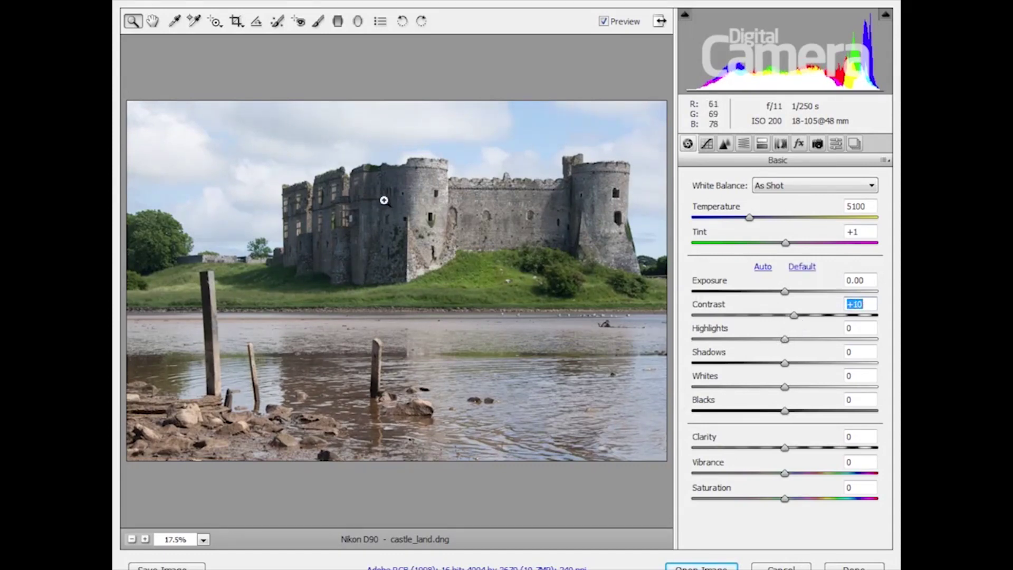
# Step: Set the raw photo's Highlights to -20, Shadows to +26, Clarity to +23 and Vibrance to +41
pyautogui.moveTo(786, 341); pyautogui.dragTo(771, 343)
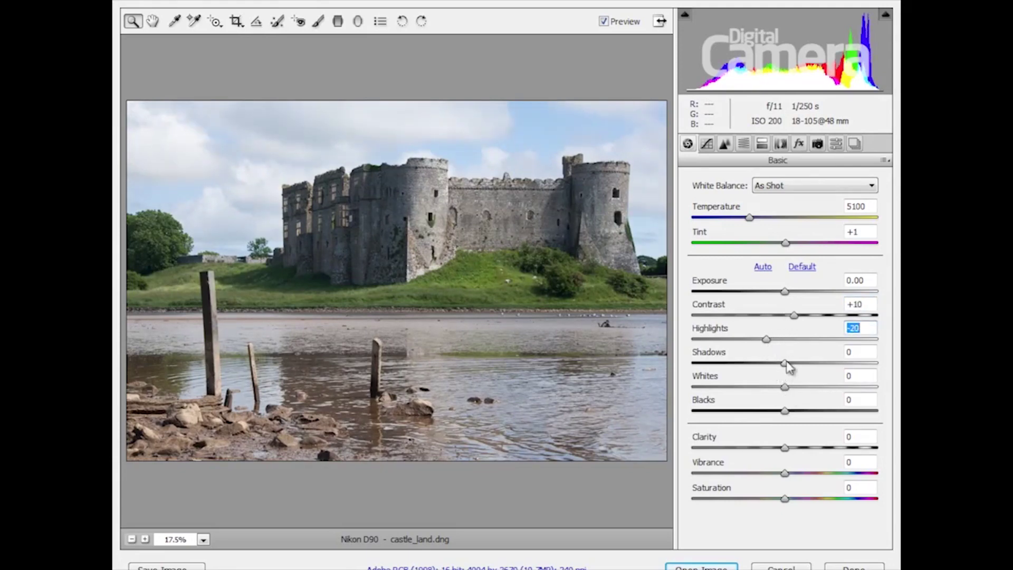
pyautogui.moveTo(787, 364); pyautogui.dragTo(812, 368)
pyautogui.moveTo(789, 449); pyautogui.dragTo(806, 447)
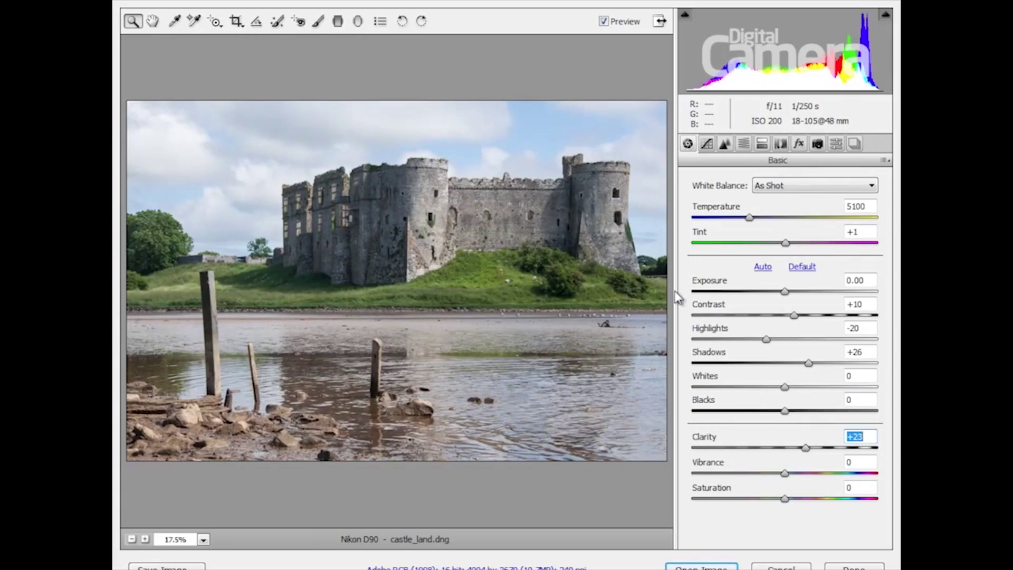
pyautogui.moveTo(785, 473); pyautogui.dragTo(825, 476)
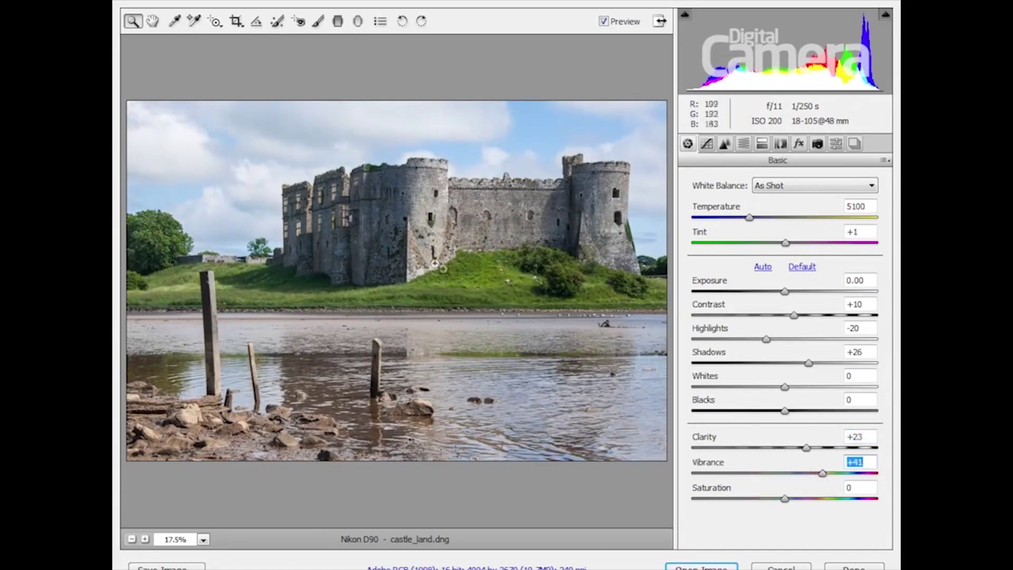
# Step: Compare the castle photo with and without the raw adjustments, and open it in Photoshop
pyautogui.click(553, 64)
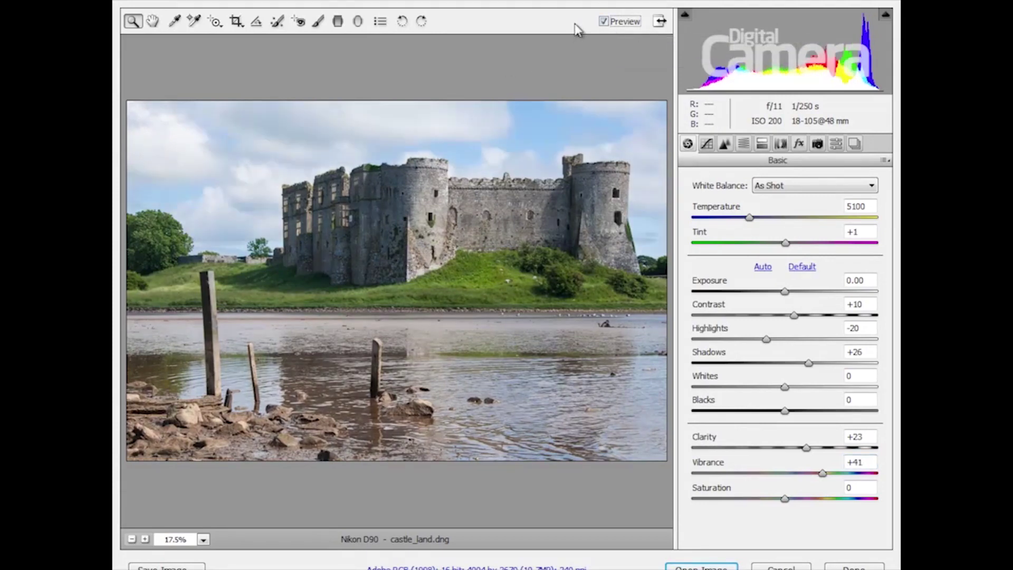
pyautogui.press('p')
pyautogui.click(702, 568)
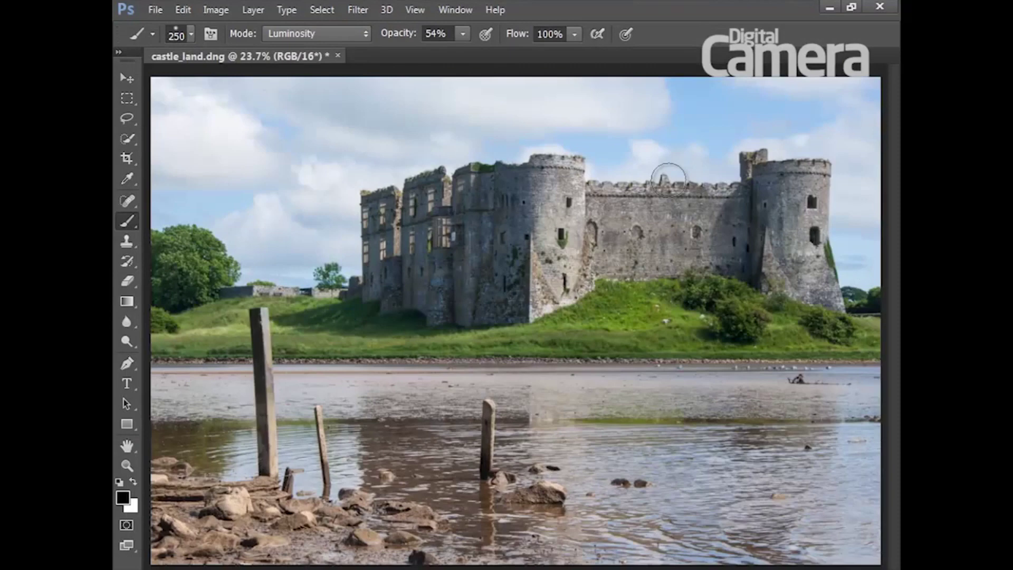
# Step: Display the Channels panel, enlarge it and place it over the lower part of the castle so the sky is clear
pyautogui.click(456, 9)
pyautogui.click(473, 160)
pyautogui.moveTo(417, 142); pyautogui.dragTo(691, 110)
pyautogui.moveTo(808, 215); pyautogui.dragTo(817, 255)
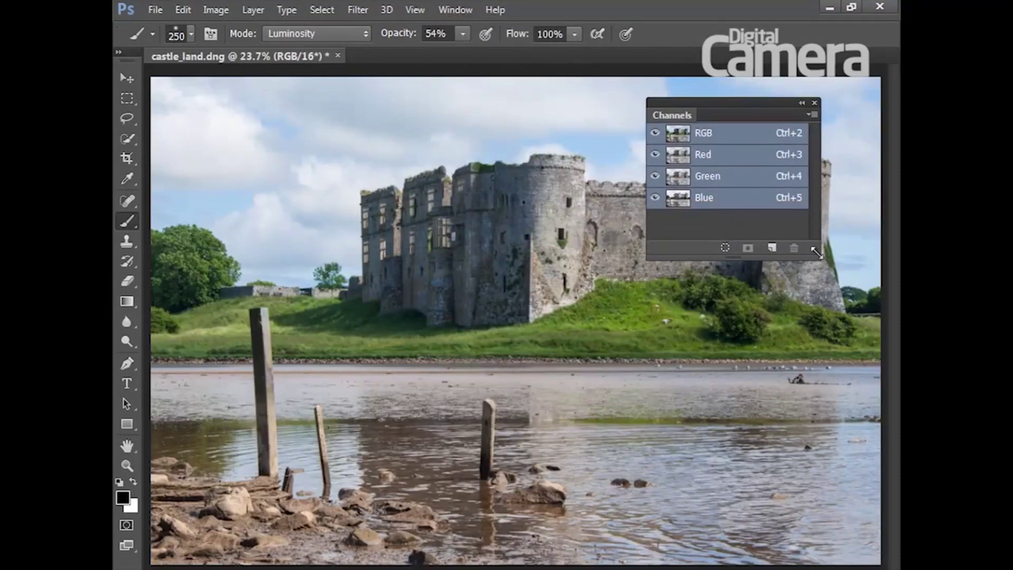
pyautogui.moveTo(661, 116); pyautogui.dragTo(669, 272)
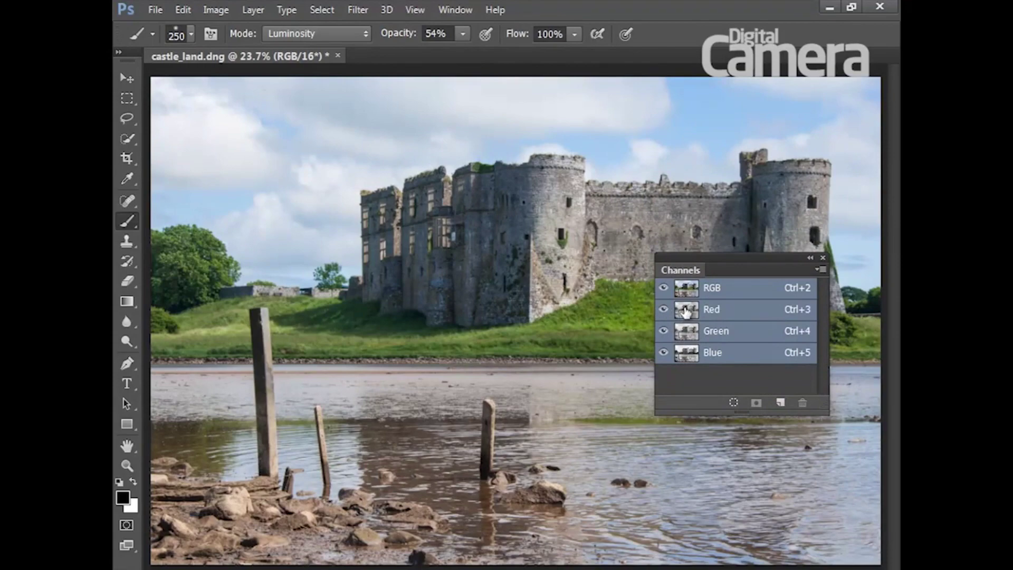
# Step: Compare the Red, Green and Blue channels one by one for contrast between the sky and the castle
pyautogui.click(733, 319)
pyautogui.click(731, 332)
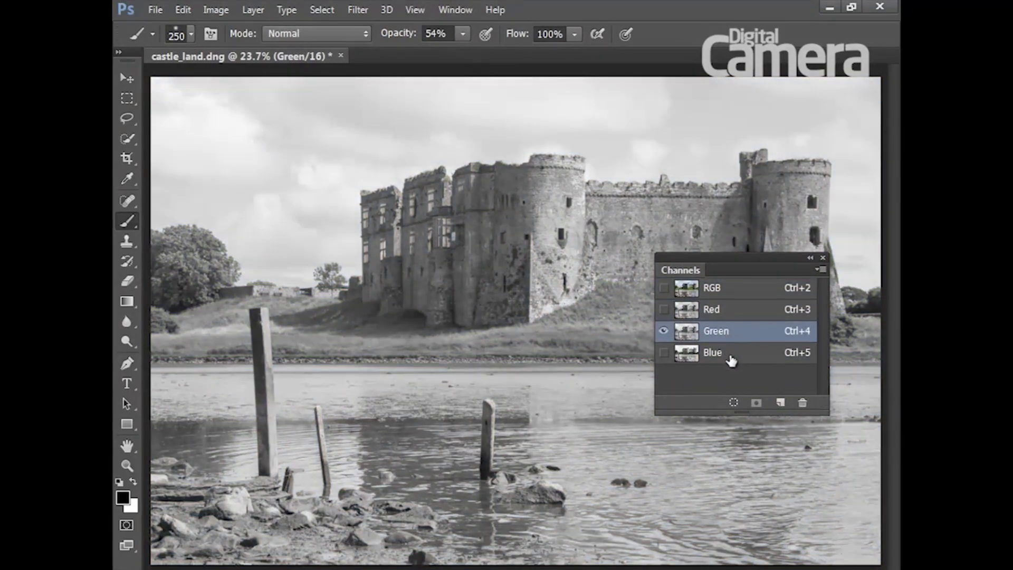
pyautogui.click(731, 356)
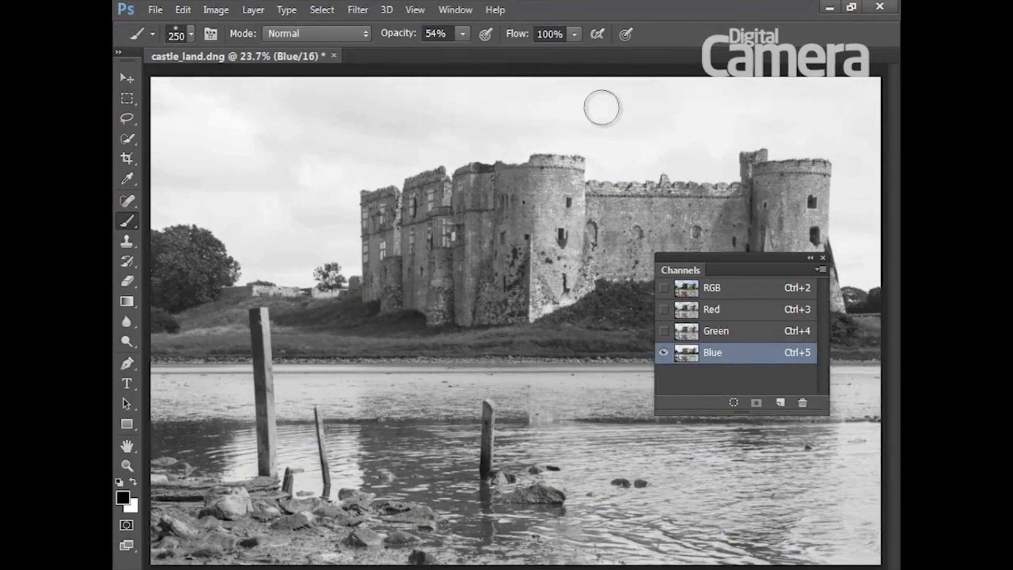
pyautogui.click(731, 335)
pyautogui.click(734, 317)
pyautogui.click(733, 332)
pyautogui.click(738, 353)
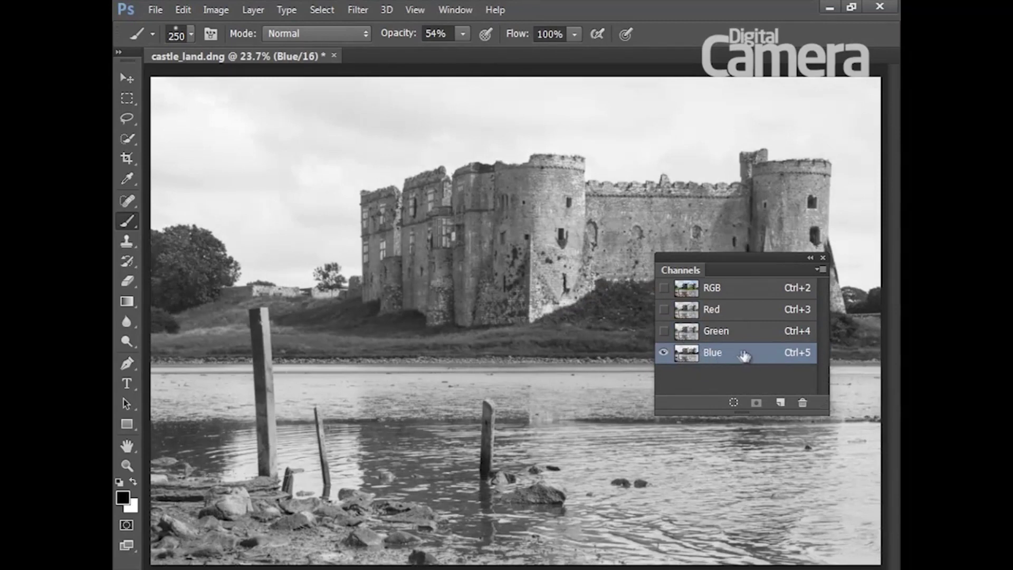
# Step: Duplicate the Blue channel and rename the copy Sky
pyautogui.moveTo(737, 359); pyautogui.dragTo(780, 403)
pyautogui.press('x')
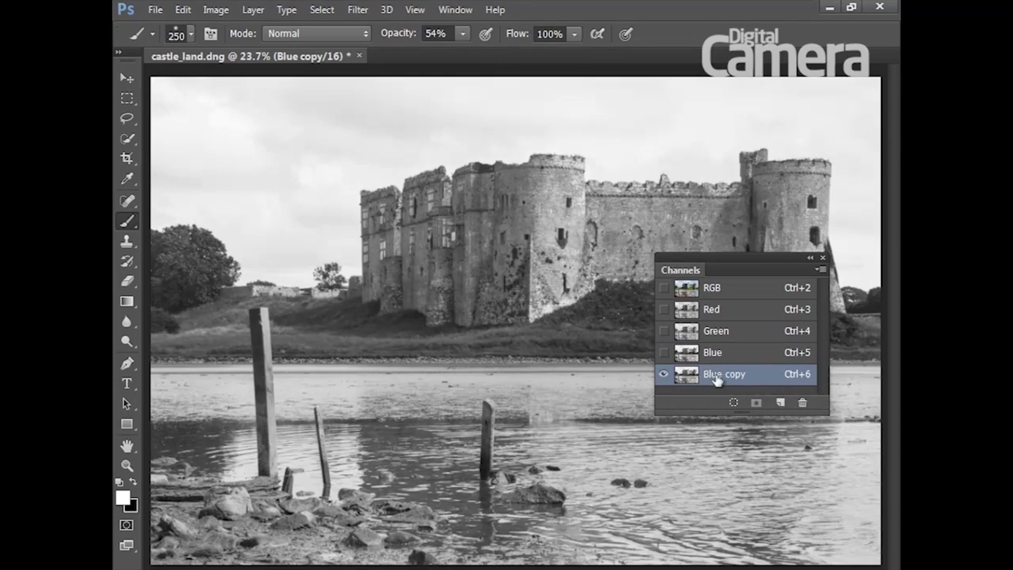
pyautogui.doubleClick(726, 376)
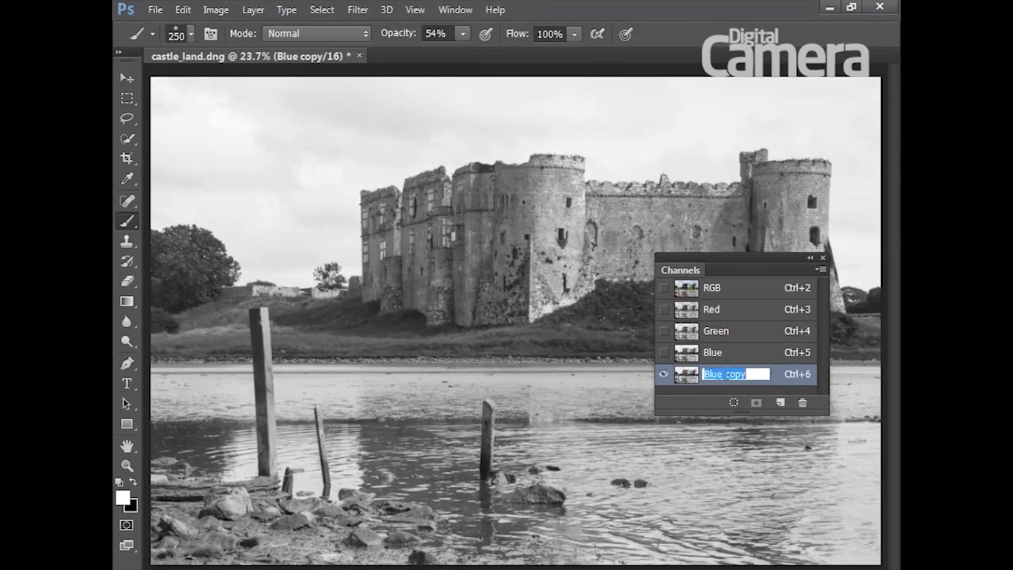
pyautogui.write('Sky')
pyautogui.press('Return')
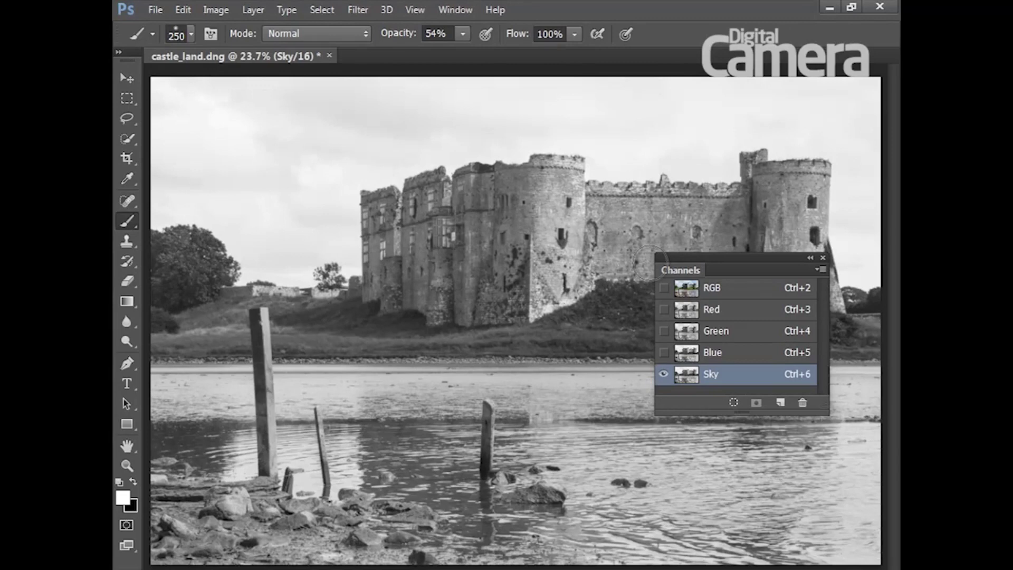
# Step: Apply Levels to the Sky channel with the black input level at 123 and the white input level at 235
pyautogui.click(216, 9)
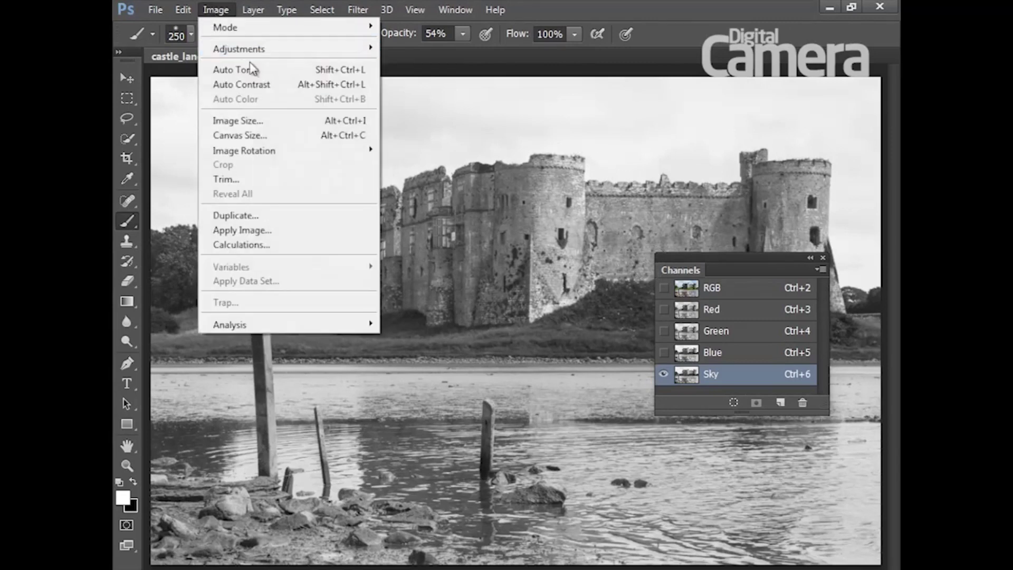
pyautogui.moveTo(264, 49)
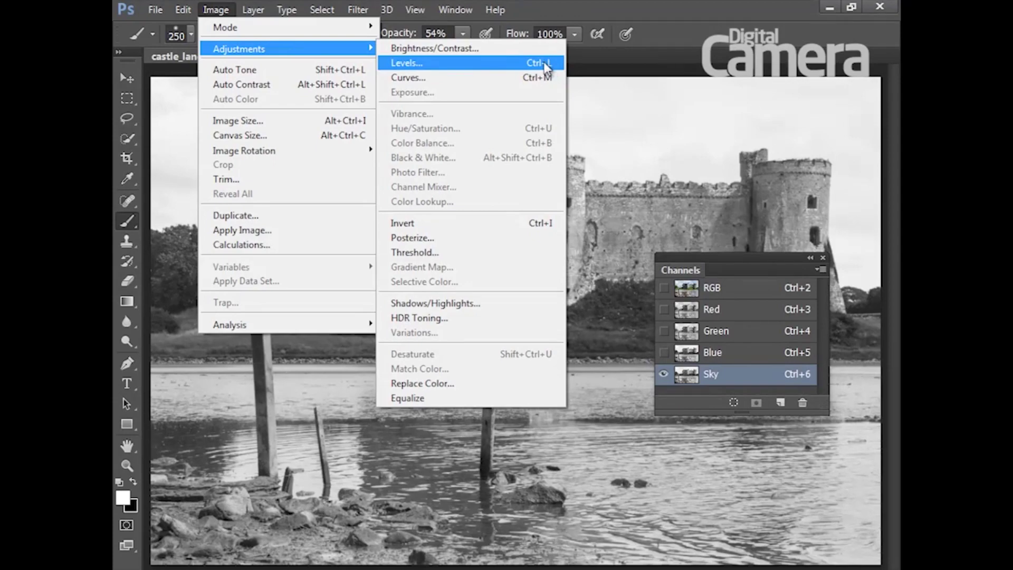
pyautogui.click(538, 64)
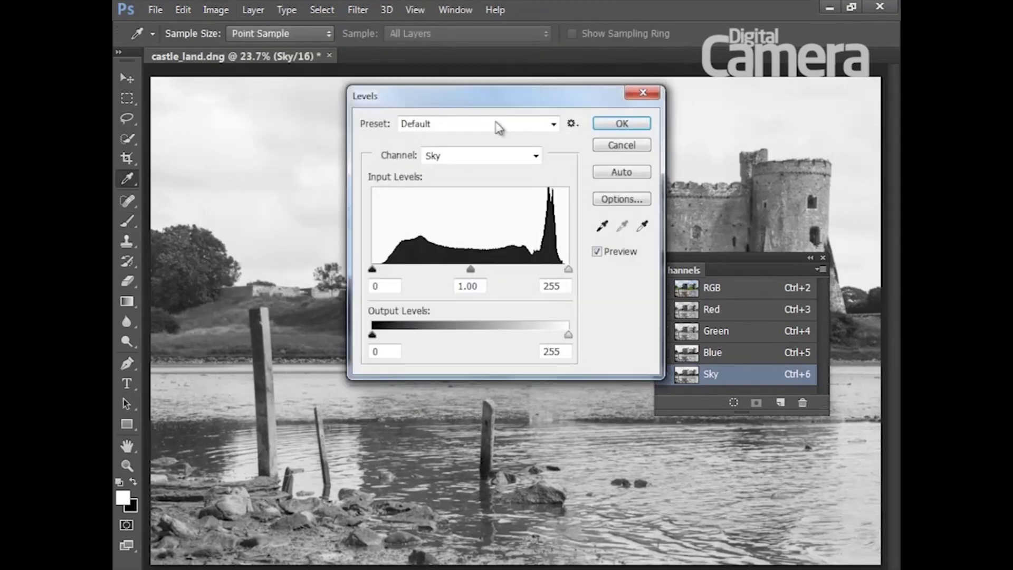
pyautogui.moveTo(510, 102); pyautogui.dragTo(467, 199)
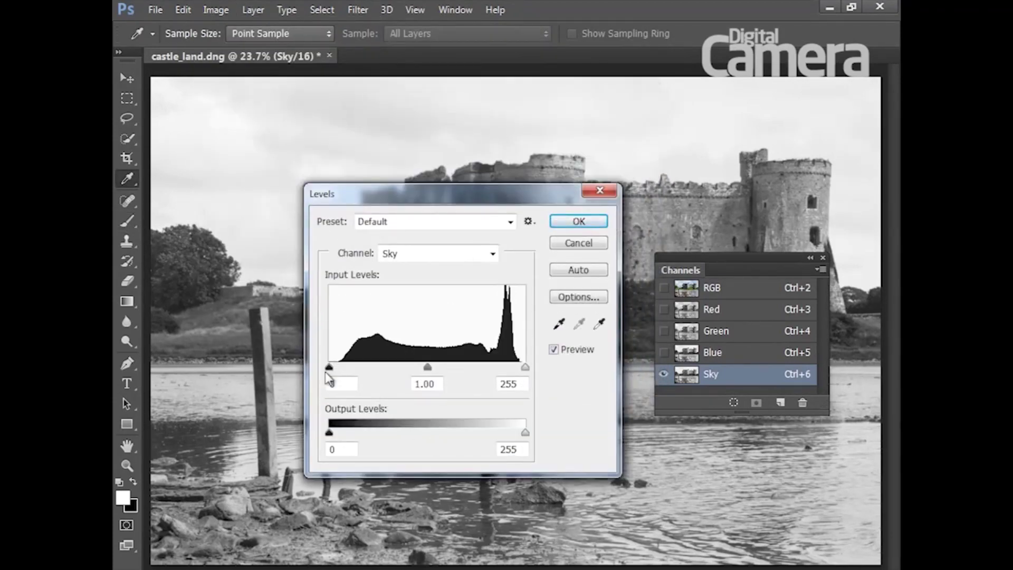
pyautogui.moveTo(329, 369); pyautogui.dragTo(414, 369)
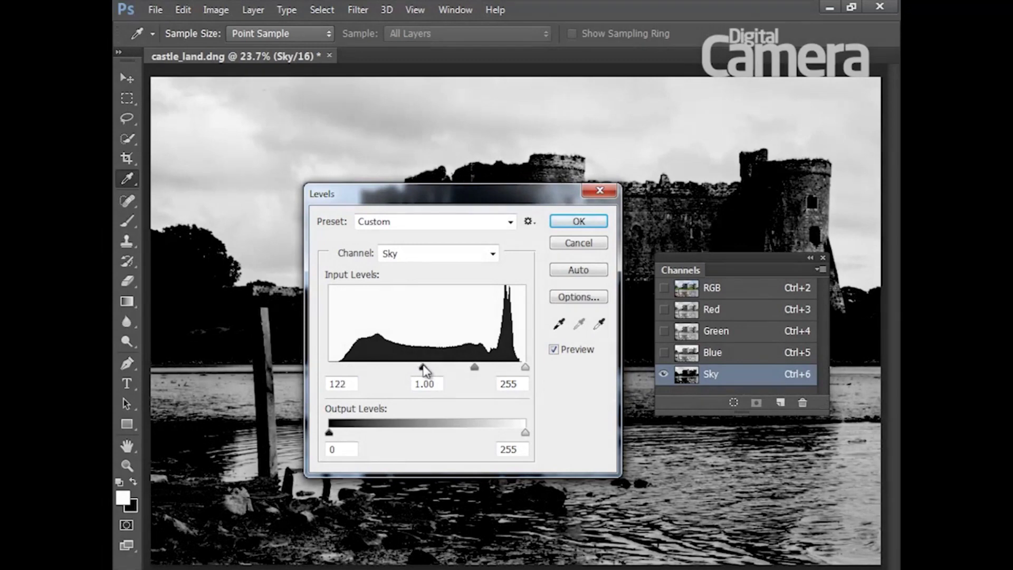
pyautogui.moveTo(426, 371); pyautogui.dragTo(424, 370)
pyautogui.moveTo(356, 384); pyautogui.dragTo(331, 377)
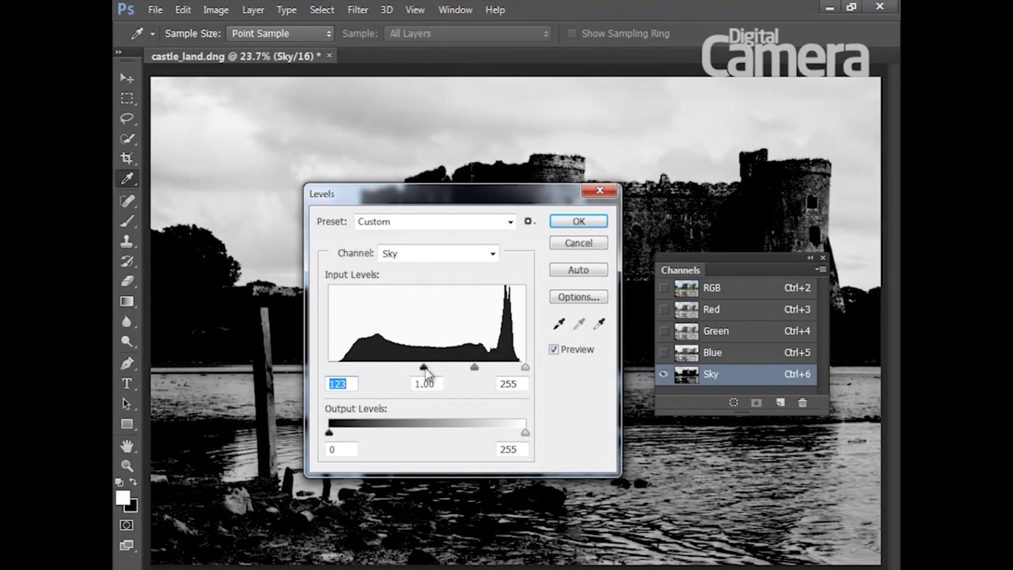
pyautogui.moveTo(527, 369); pyautogui.dragTo(513, 371)
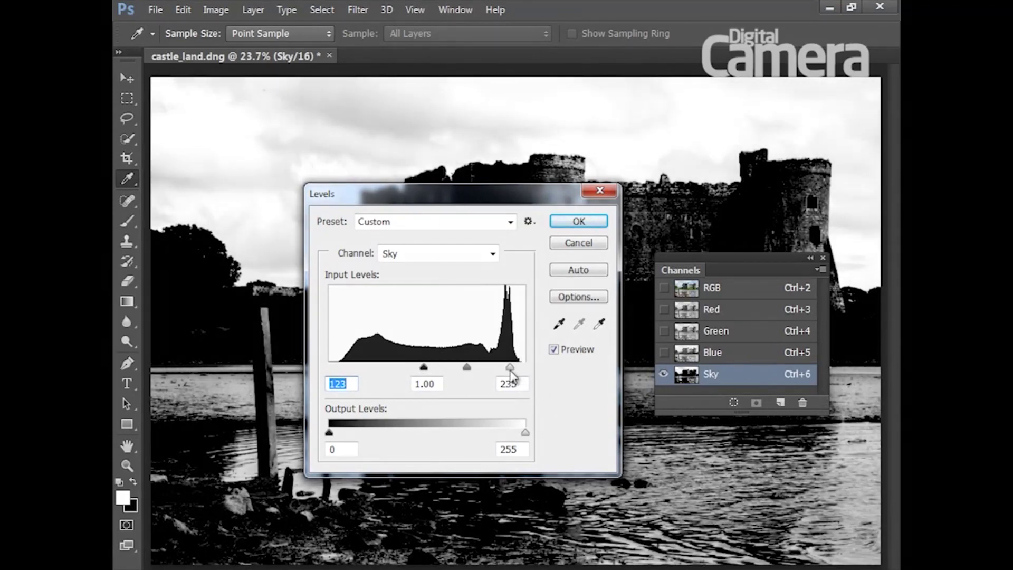
pyautogui.doubleClick(521, 384)
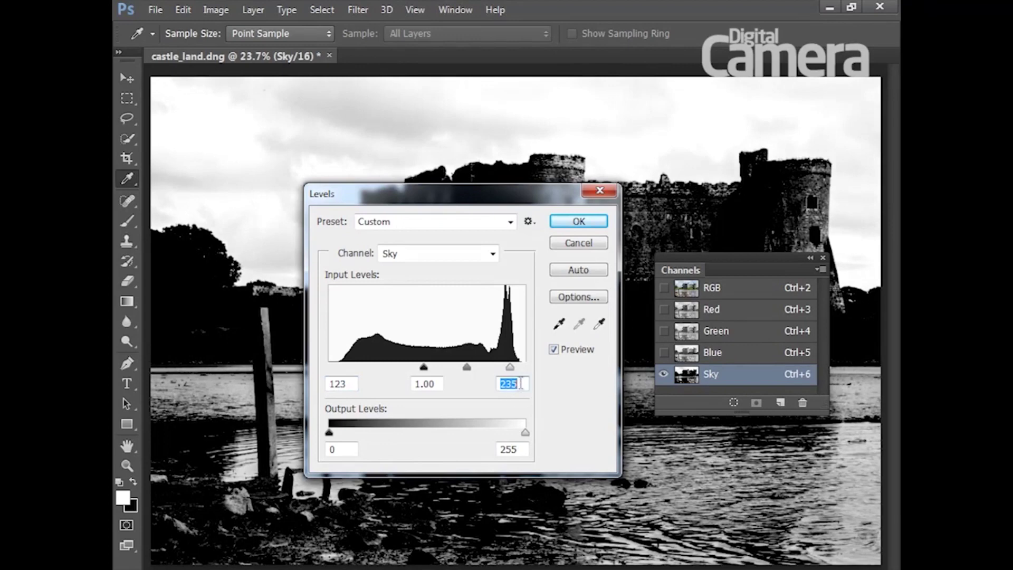
pyautogui.click(579, 222)
pyautogui.press('b')
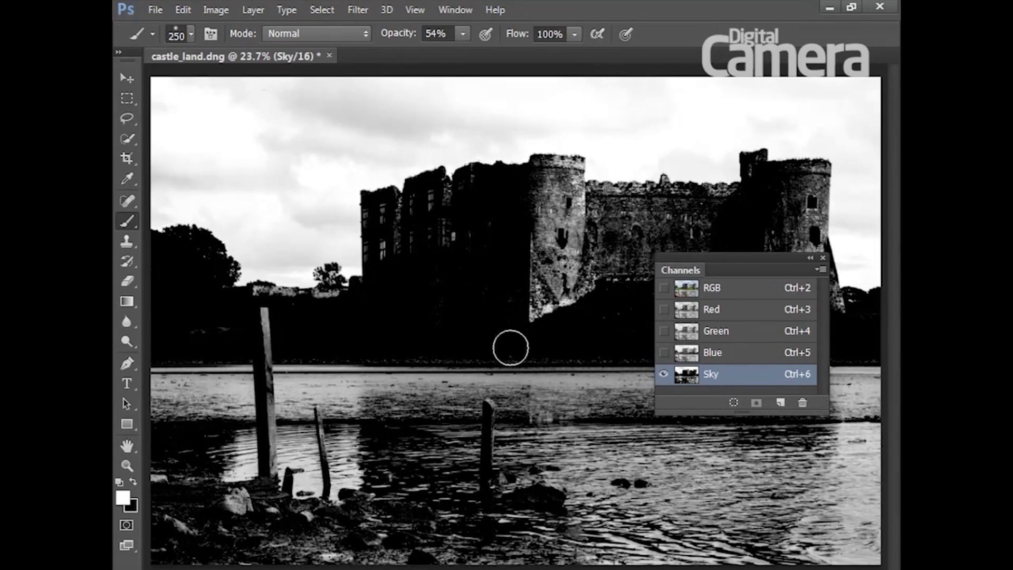
# Step: Select everything below the skyline with the Polygonal Lasso, tracing just inside the trees and castle edges and around the image's lower corners
pyautogui.click(126, 121)
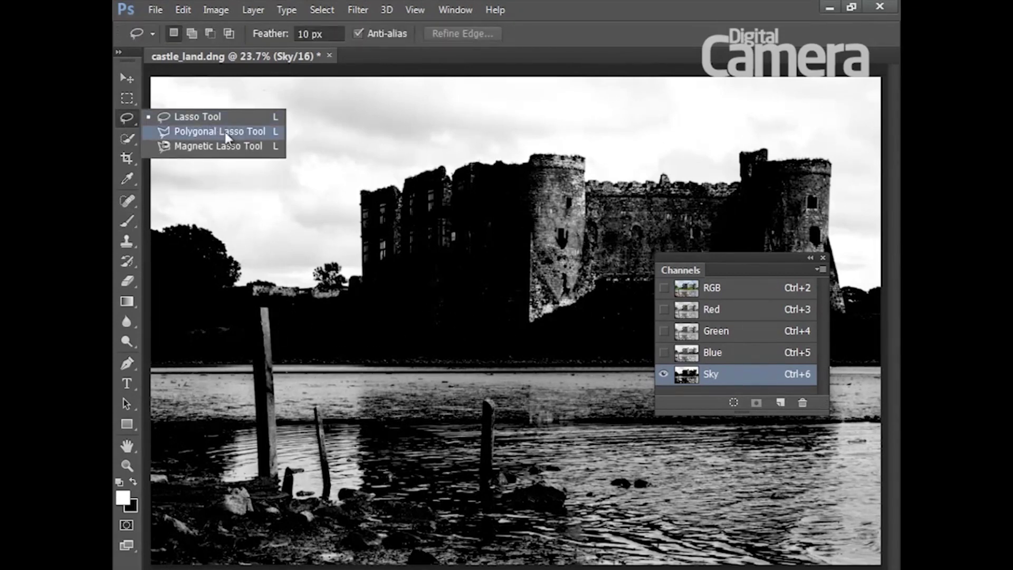
pyautogui.click(212, 134)
pyautogui.click(147, 244)
pyautogui.click(179, 230)
pyautogui.click(216, 262)
pyautogui.click(220, 294)
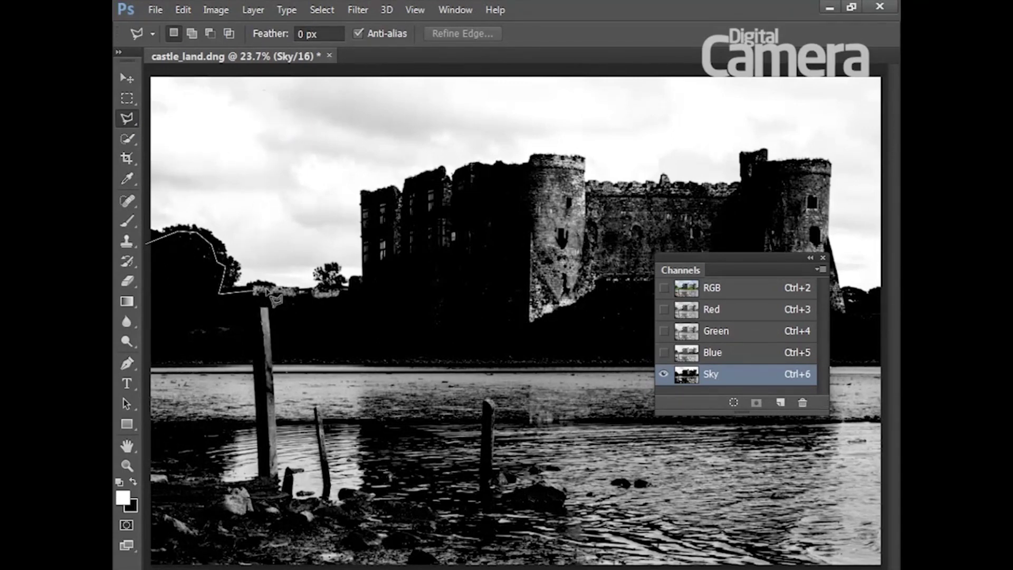
pyautogui.click(377, 289)
pyautogui.click(366, 195)
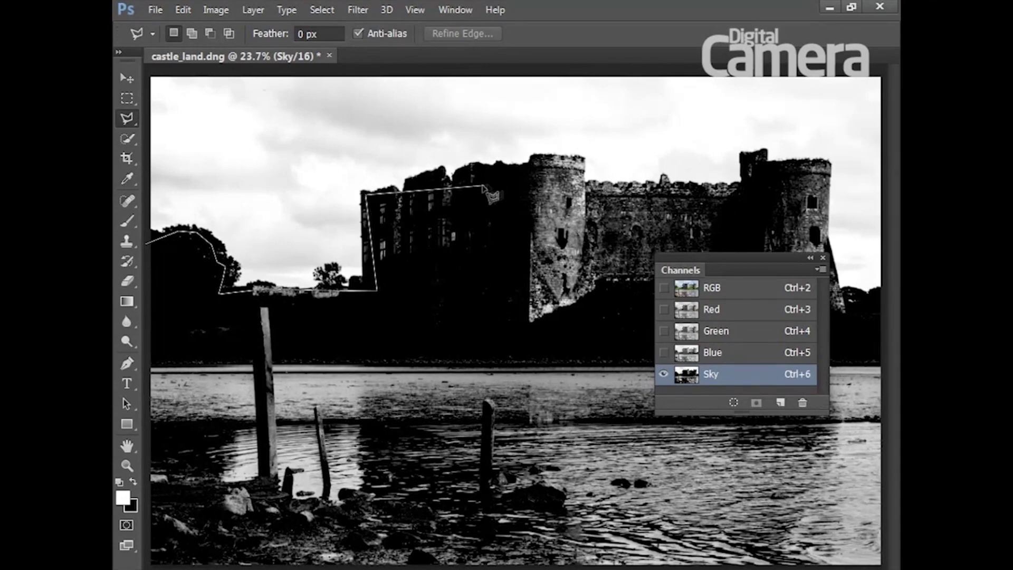
pyautogui.click(478, 194)
pyautogui.click(544, 162)
pyautogui.click(585, 193)
pyautogui.click(751, 192)
pyautogui.click(761, 171)
pyautogui.click(822, 167)
pyautogui.click(821, 237)
pyautogui.click(840, 308)
pyautogui.click(884, 296)
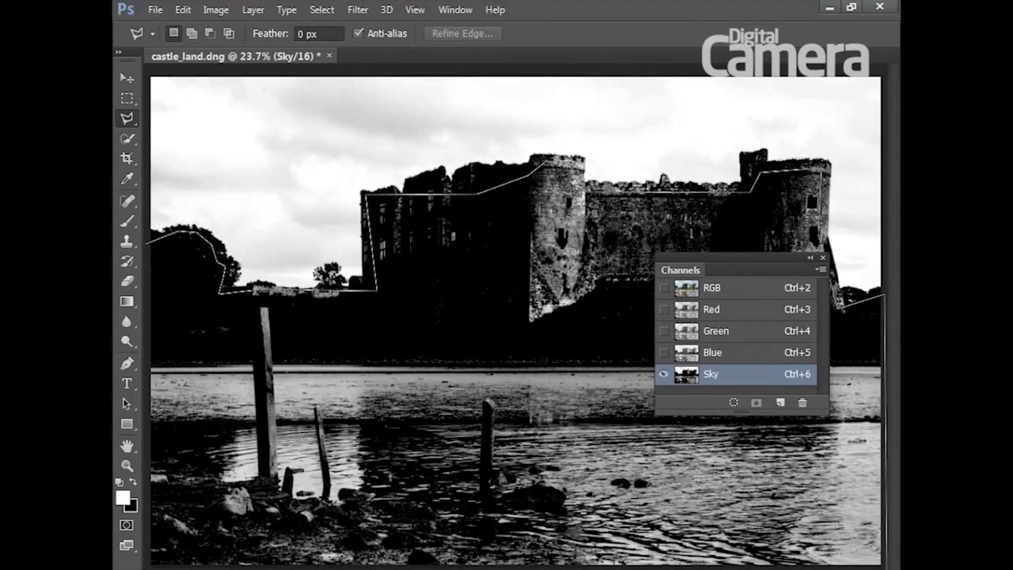
pyautogui.click(885, 566)
pyautogui.click(147, 567)
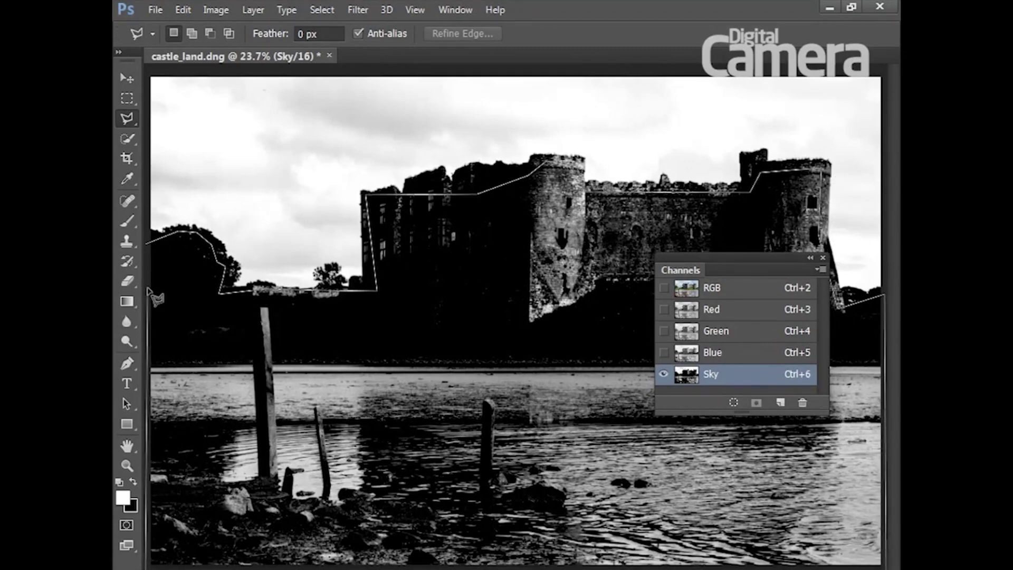
pyautogui.click(146, 244)
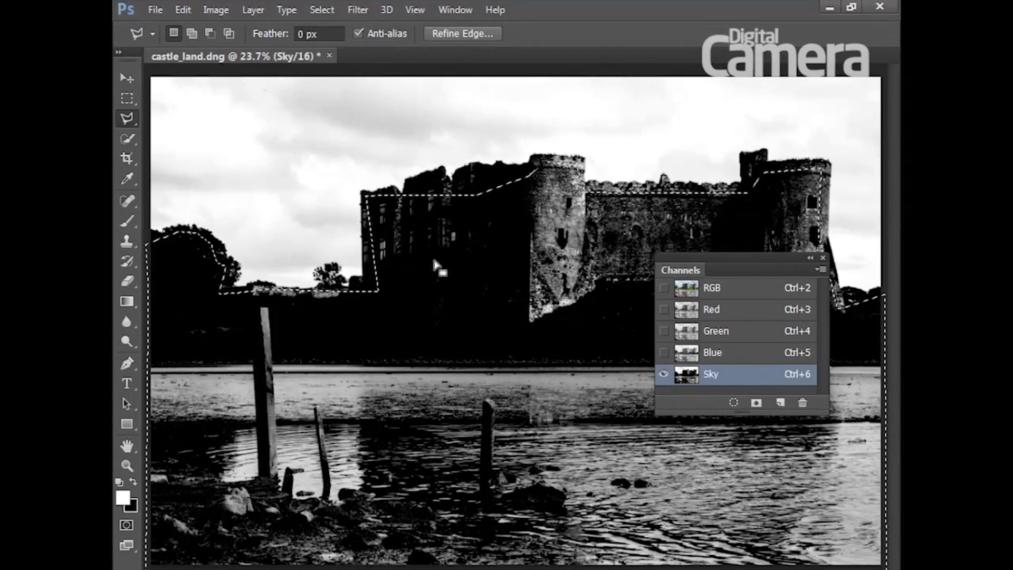
# Step: Fill the selected land area of the Sky channel with black at 100% opacity in Normal mode, and deselect it
pyautogui.click(183, 10)
pyautogui.click(194, 229)
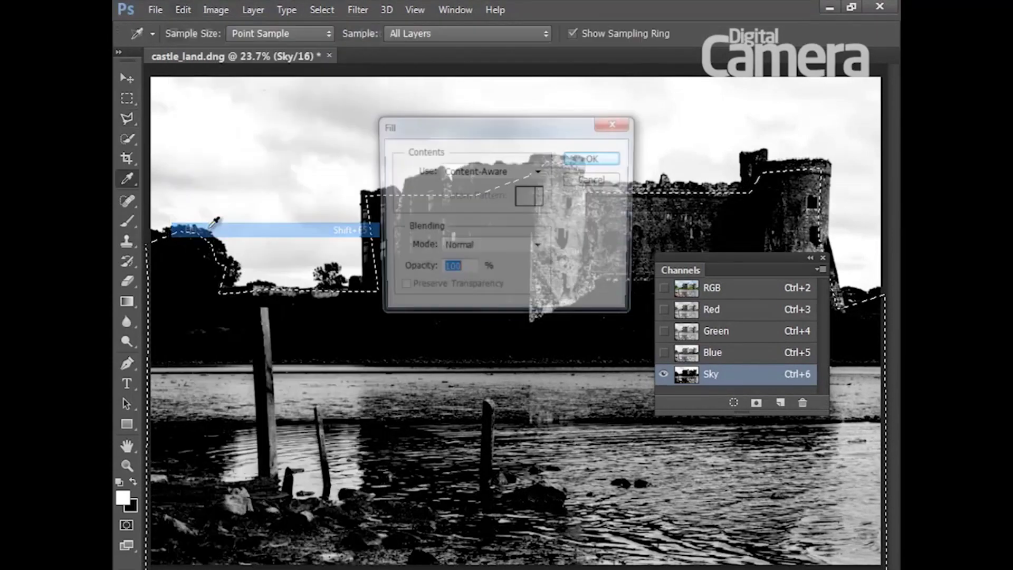
pyautogui.click(505, 171)
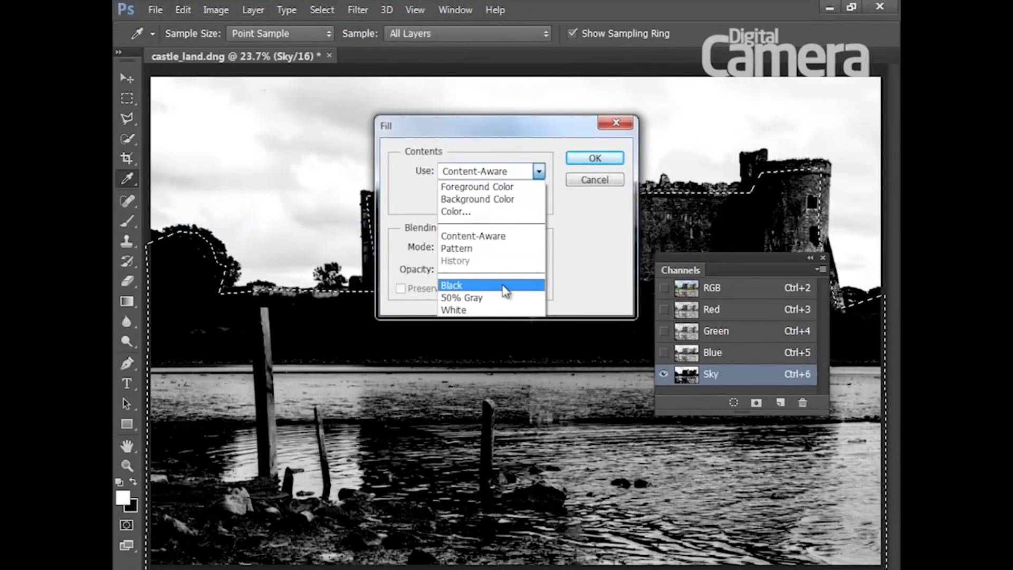
pyautogui.click(506, 285)
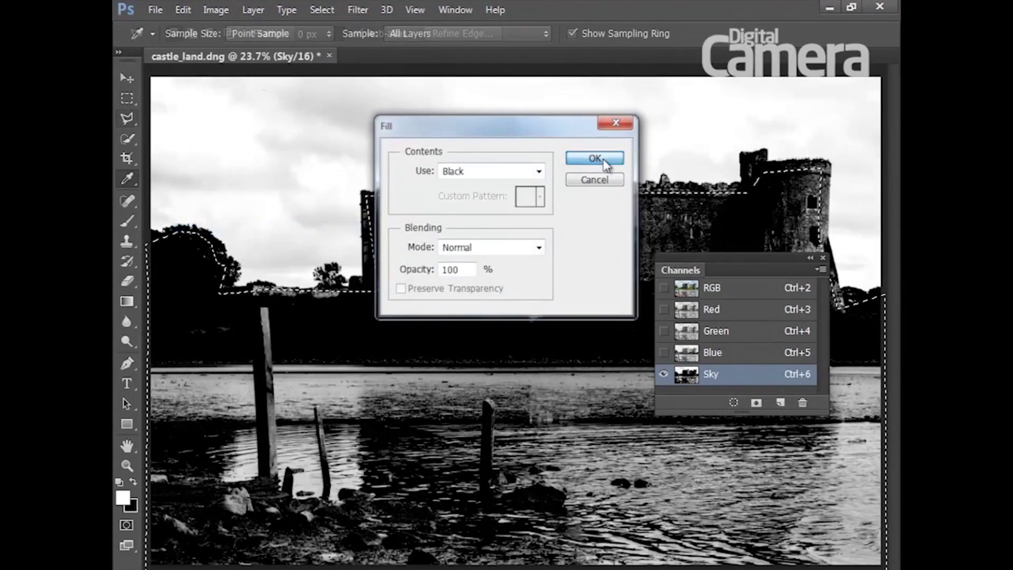
pyautogui.click(595, 158)
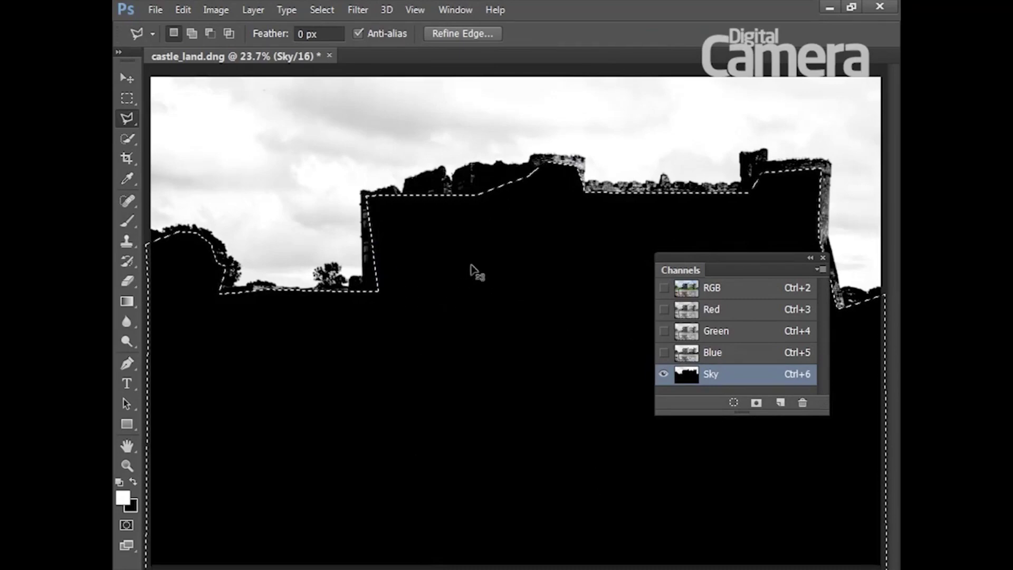
pyautogui.hotkey('ctrl', 'd')
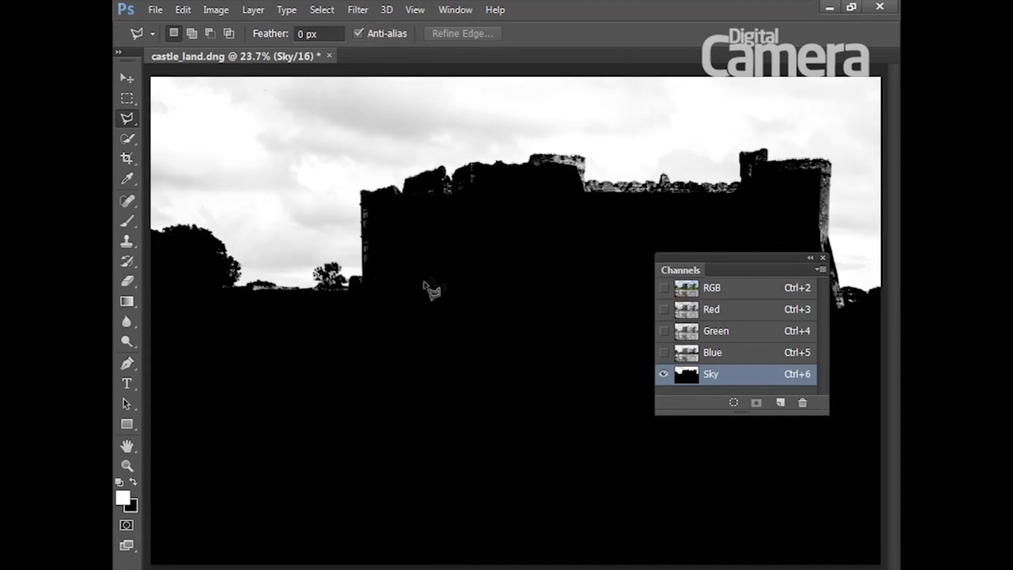
# Step: Paint the castle's light edge patches black in the Sky channel with the Brush in Overlay mode at 100% opacity
pyautogui.click(125, 219)
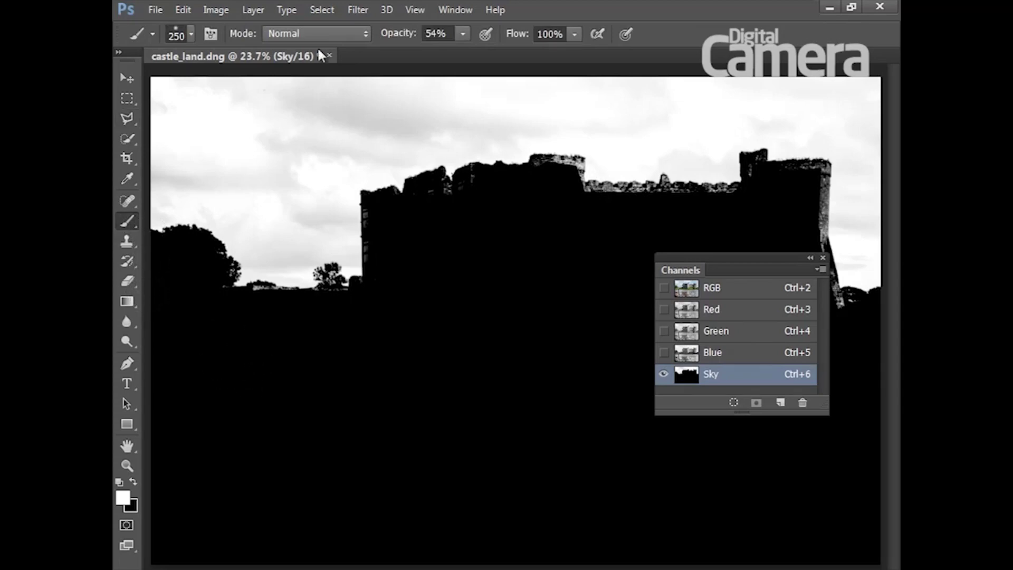
pyautogui.click(333, 34)
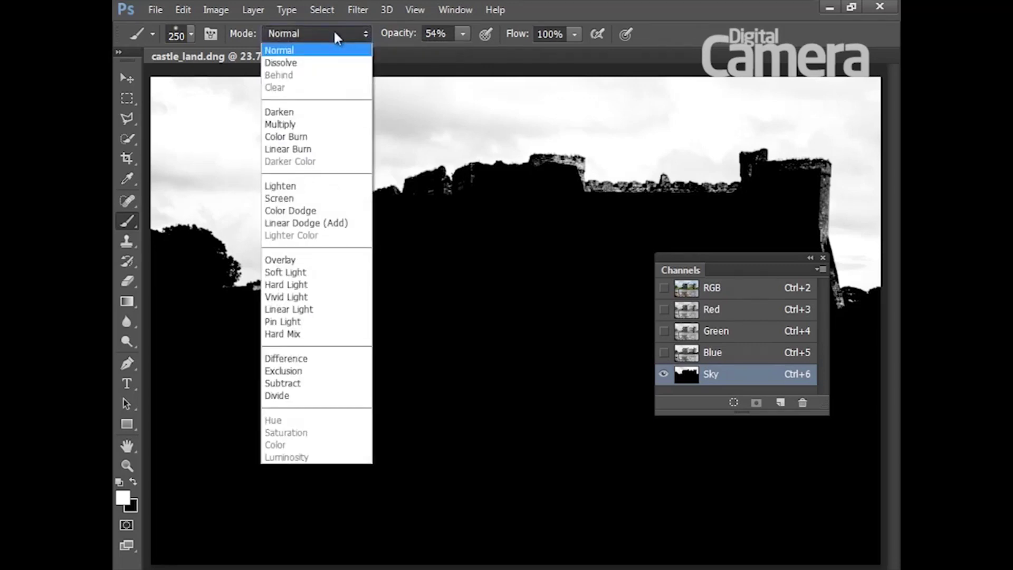
pyautogui.click(316, 258)
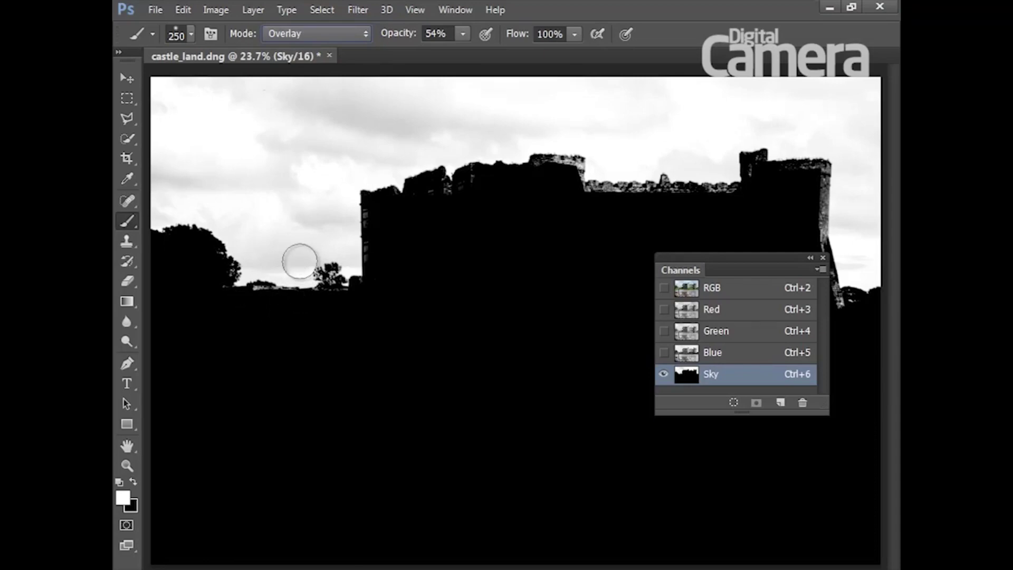
pyautogui.click(133, 482)
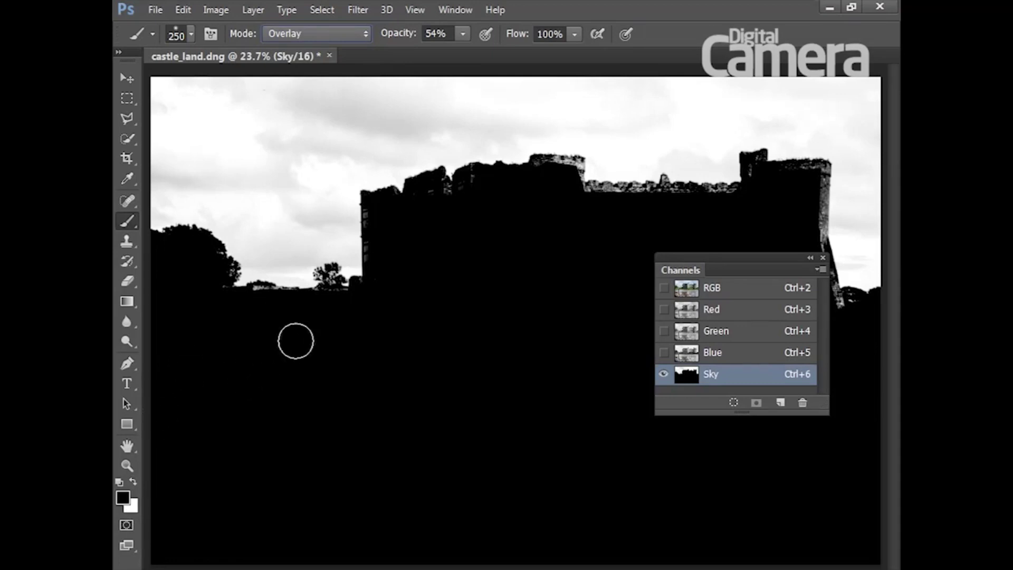
pyautogui.press('0')
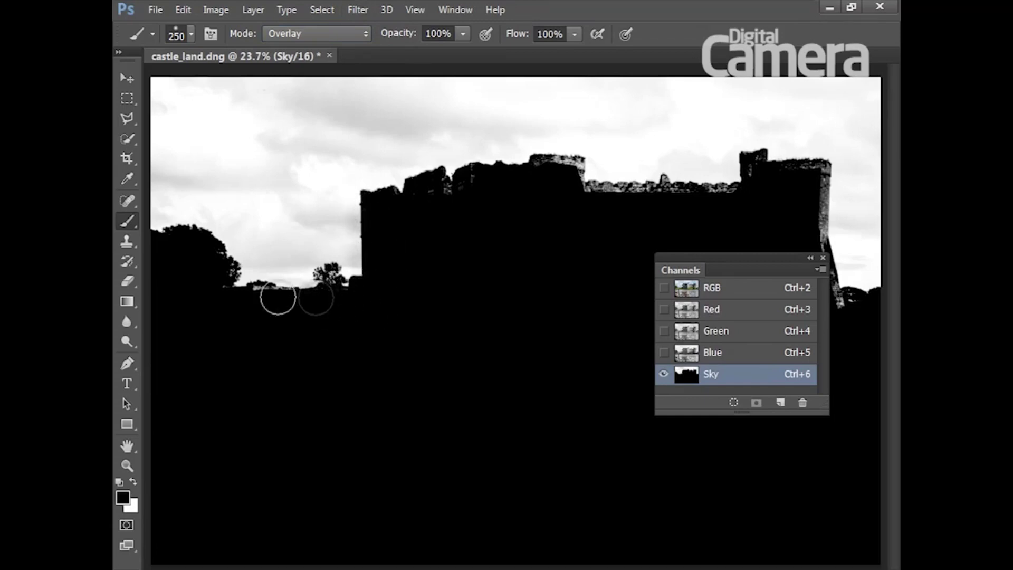
pyautogui.moveTo(422, 208)
pyautogui.mouseDown()
pyautogui.moveTo(471, 178)
pyautogui.moveTo(448, 185)
pyautogui.moveTo(446, 213)
pyautogui.moveTo(454, 196)
pyautogui.moveTo(388, 198)
pyautogui.moveTo(518, 265)
pyautogui.moveTo(553, 166)
pyautogui.moveTo(581, 166)
pyautogui.moveTo(571, 196)
pyautogui.moveTo(650, 200)
pyautogui.moveTo(696, 197)
pyautogui.moveTo(583, 195)
pyautogui.moveTo(754, 194)
pyautogui.moveTo(735, 197)
pyautogui.moveTo(787, 172)
pyautogui.moveTo(757, 161)
pyautogui.moveTo(815, 182)
pyautogui.moveTo(815, 192)
pyautogui.moveTo(816, 183)
pyautogui.moveTo(820, 278)
pyautogui.moveTo(833, 295)
pyautogui.mouseUp()
pyautogui.moveTo(759, 257); pyautogui.dragTo(687, 257)
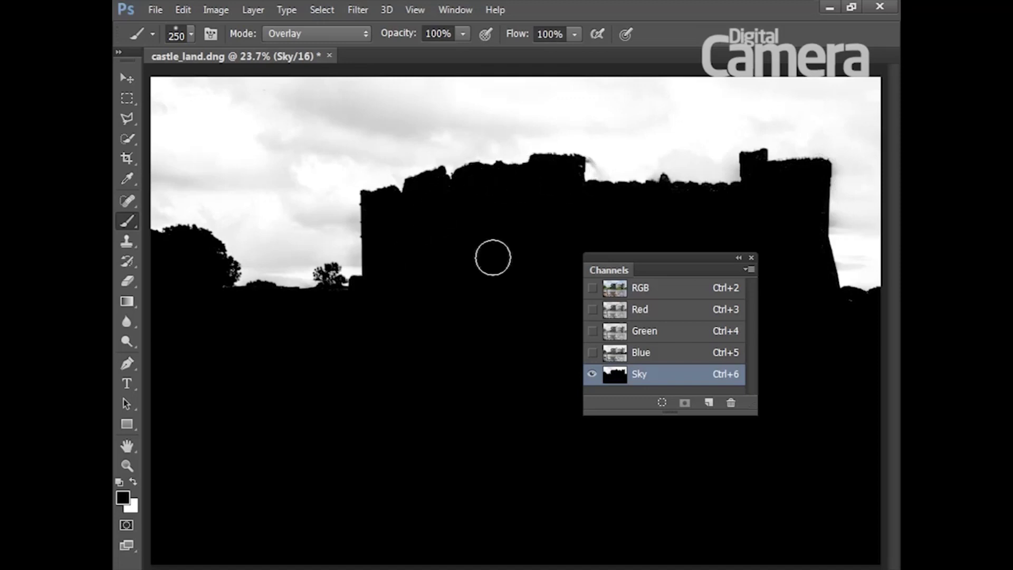
# Step: Paint white over the grey clouds in the Sky channel with the Overlay brush, enlarging it to 400 and 500 pixels
pyautogui.press('x')
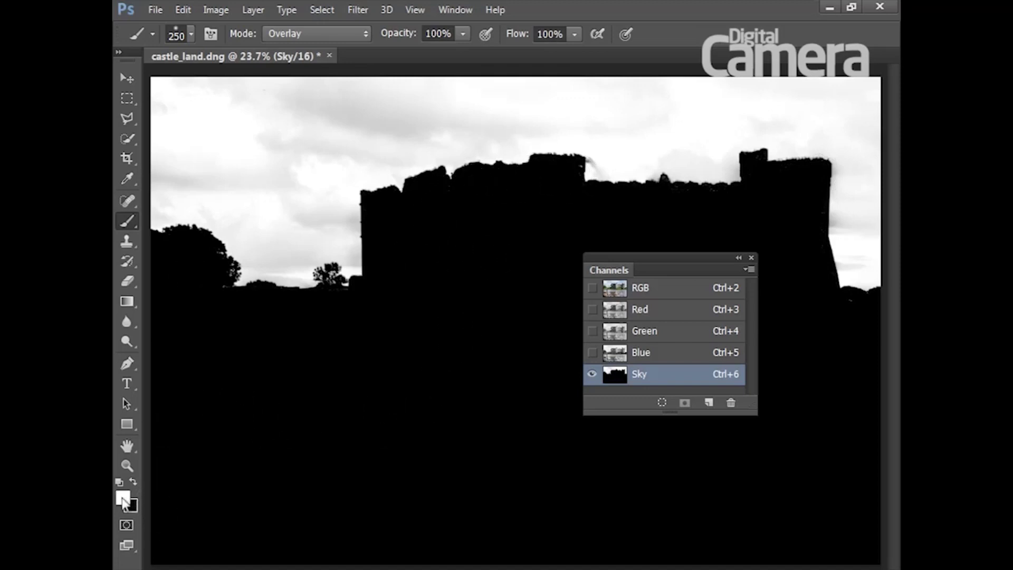
pyautogui.moveTo(276, 267)
pyautogui.mouseDown()
pyautogui.moveTo(328, 244)
pyautogui.moveTo(348, 262)
pyautogui.moveTo(349, 202)
pyautogui.moveTo(287, 171)
pyautogui.moveTo(268, 196)
pyautogui.moveTo(183, 173)
pyautogui.moveTo(166, 180)
pyautogui.moveTo(178, 104)
pyautogui.moveTo(210, 75)
pyautogui.moveTo(301, 113)
pyautogui.moveTo(398, 135)
pyautogui.moveTo(443, 121)
pyautogui.moveTo(293, 85)
pyautogui.moveTo(253, 88)
pyautogui.moveTo(467, 159)
pyautogui.moveTo(549, 112)
pyautogui.moveTo(607, 139)
pyautogui.moveTo(611, 157)
pyautogui.moveTo(568, 107)
pyautogui.moveTo(683, 143)
pyautogui.moveTo(679, 150)
pyautogui.moveTo(738, 151)
pyautogui.moveTo(785, 134)
pyautogui.mouseUp()
pyautogui.press(']')
pyautogui.press(']')
pyautogui.press(']')
pyautogui.press(']')
pyautogui.press(']')
pyautogui.press('[')
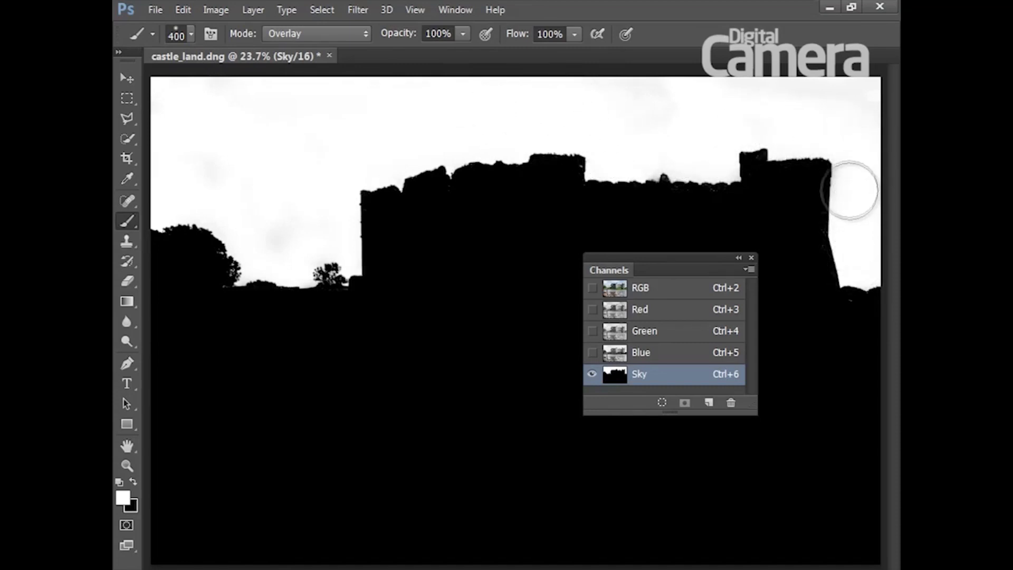
pyautogui.press(']')
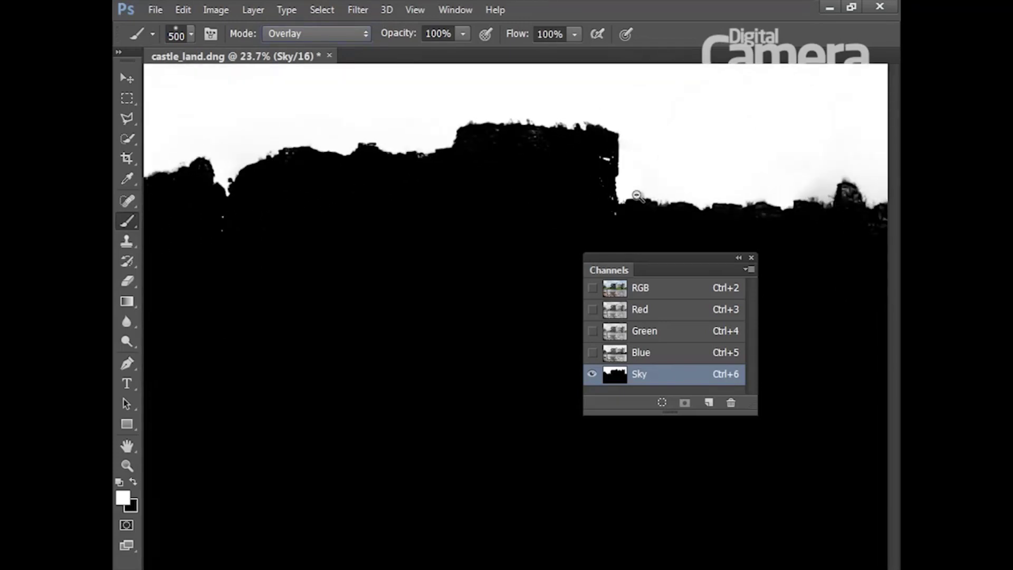
# Step: Touch up the remaining light specks inside the castle's outline with a black Normal-mode brush of 40 to 45 pixels
pyautogui.click(637, 196)
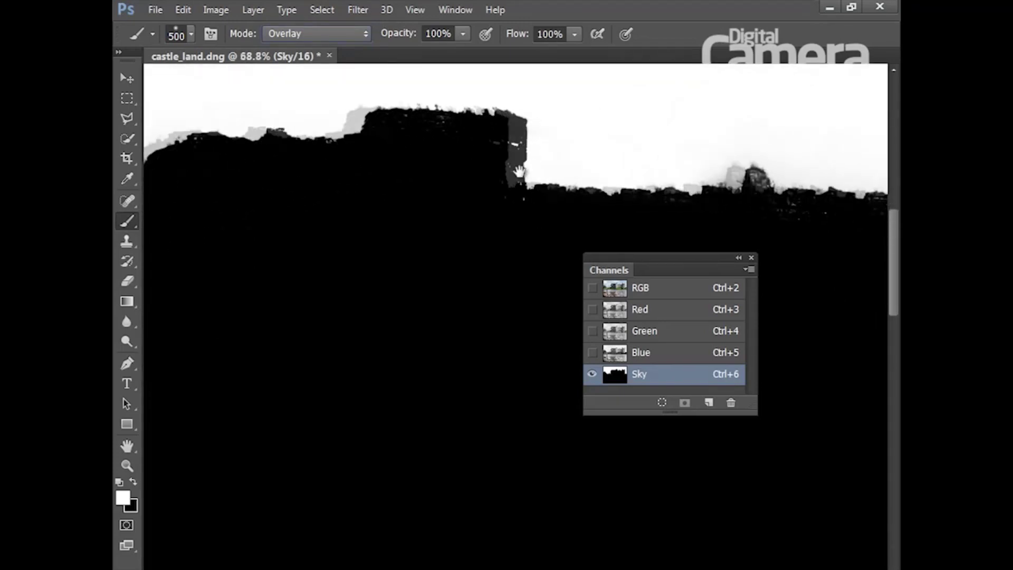
pyautogui.click(133, 482)
pyautogui.click(313, 37)
pyautogui.click(288, 51)
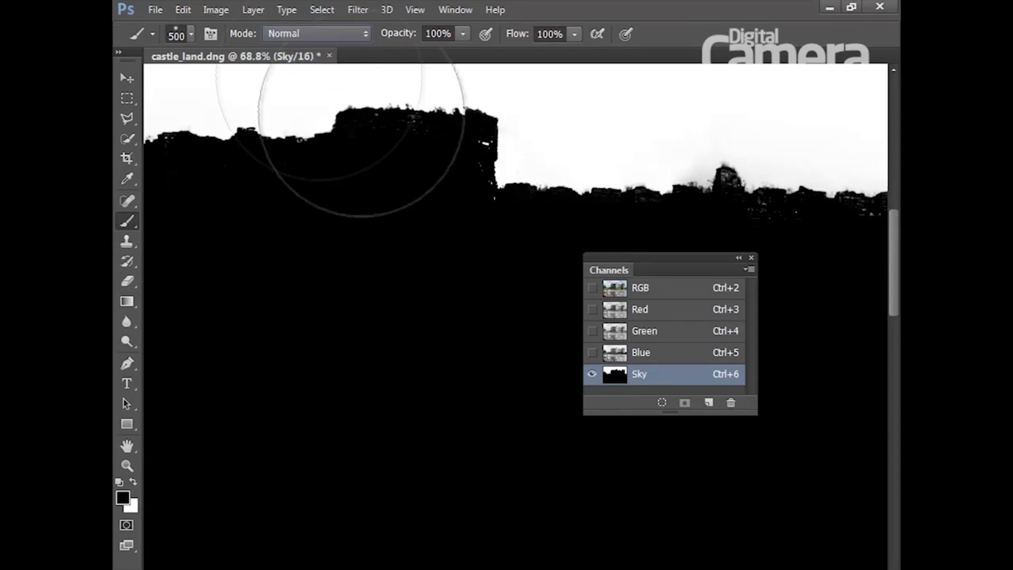
pyautogui.press('[')
pyautogui.press('[')
pyautogui.press('[')
pyautogui.press('[')
pyautogui.press('[')
pyautogui.press('[')
pyautogui.press('[')
pyautogui.press('[')
pyautogui.press('[')
pyautogui.press('[')
pyautogui.press('[')
pyautogui.press('[')
pyautogui.press('[')
pyautogui.press('[')
pyautogui.press('[')
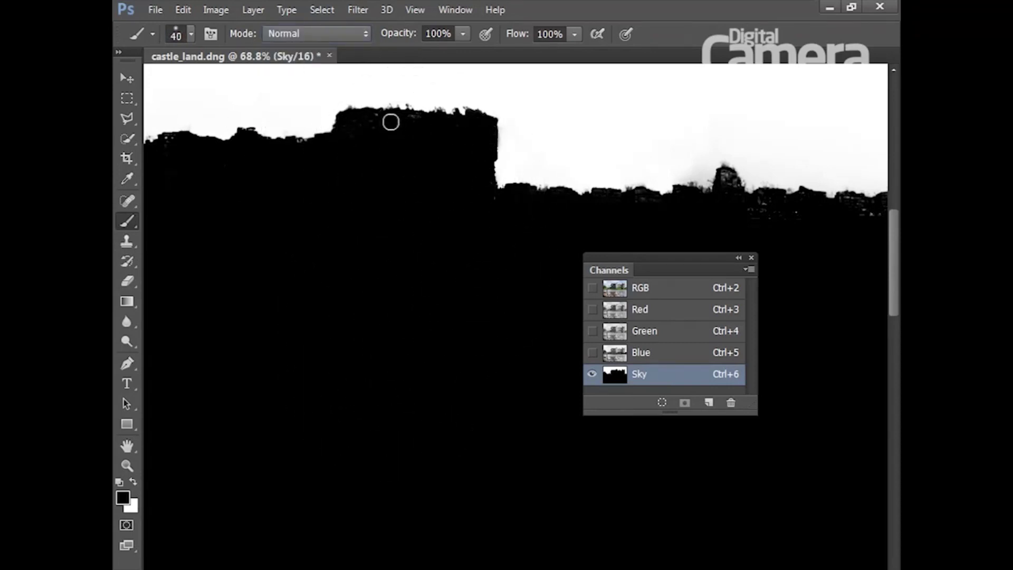
pyautogui.press(']')
pyautogui.hscroll(10, 806, 217)
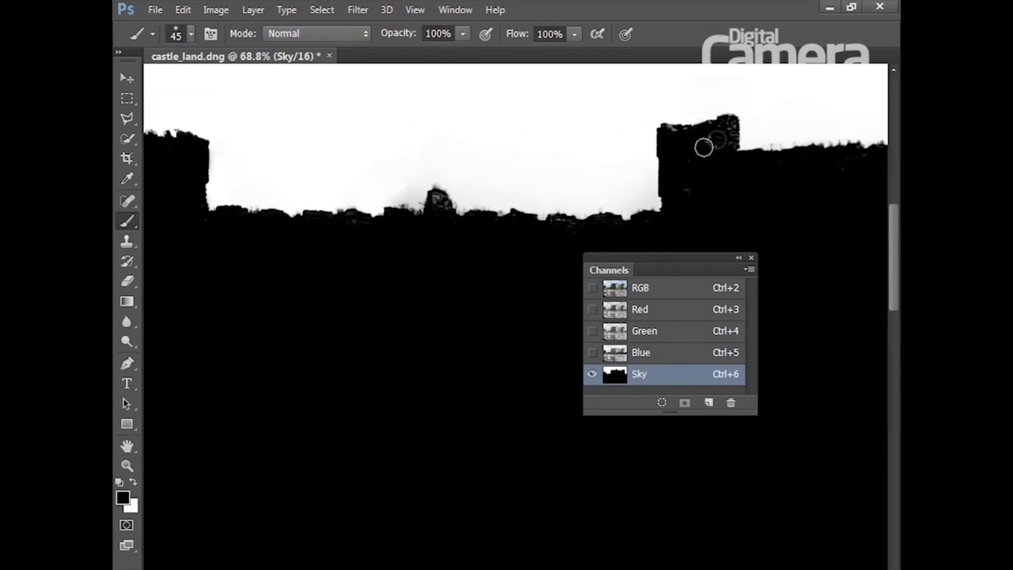
pyautogui.hotkey('ctrl', '0')
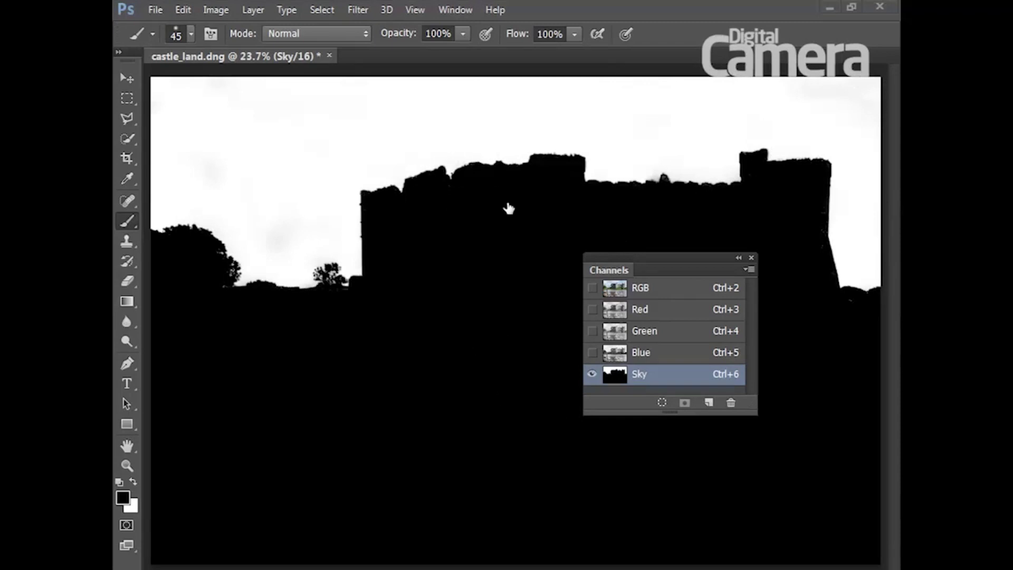
# Step: Return to the RGB composite, show the layer stack, and convert the locked Background into a regular layer
pyautogui.click(657, 291)
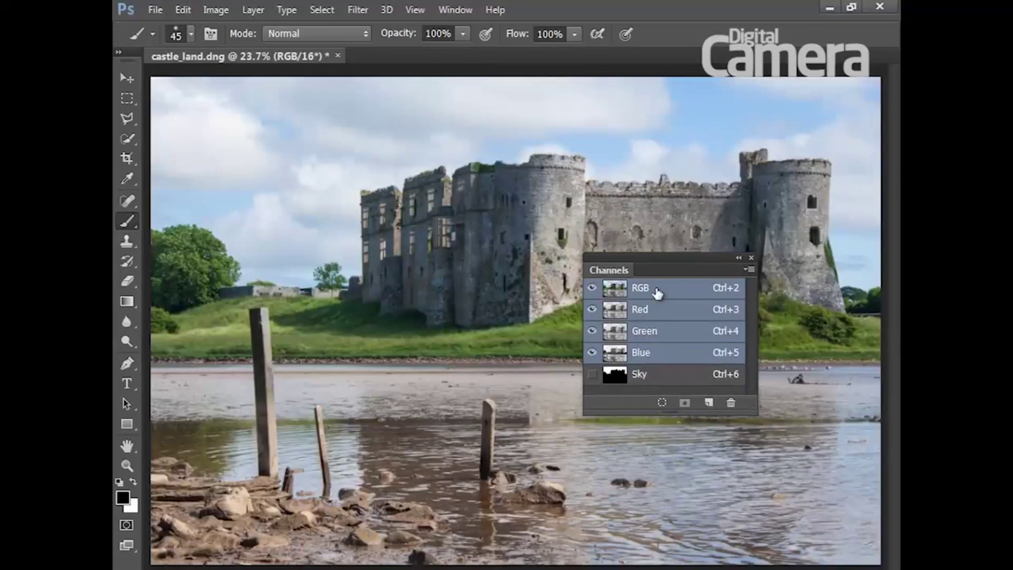
pyautogui.click(455, 10)
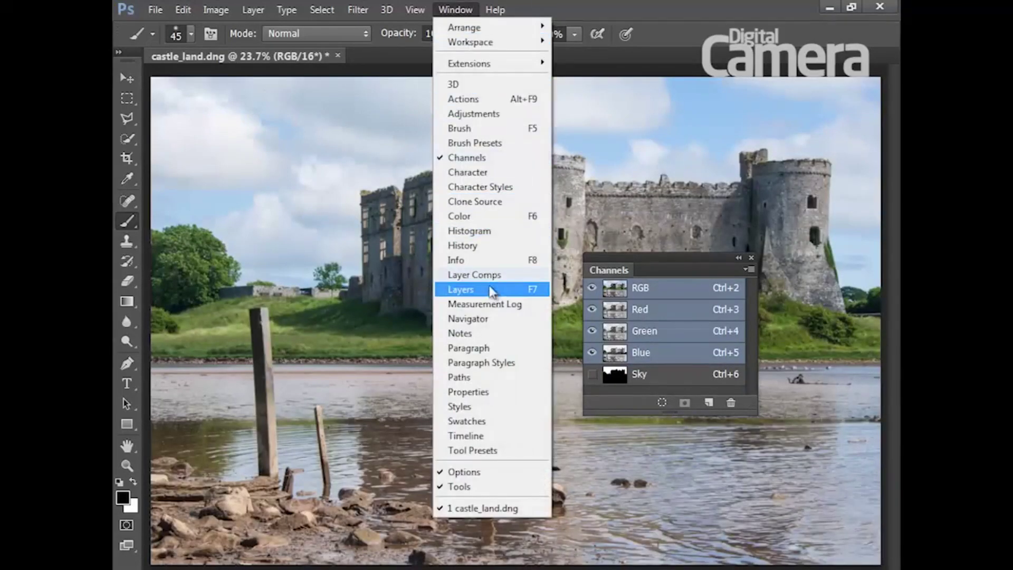
pyautogui.click(491, 292)
pyautogui.doubleClick(814, 169)
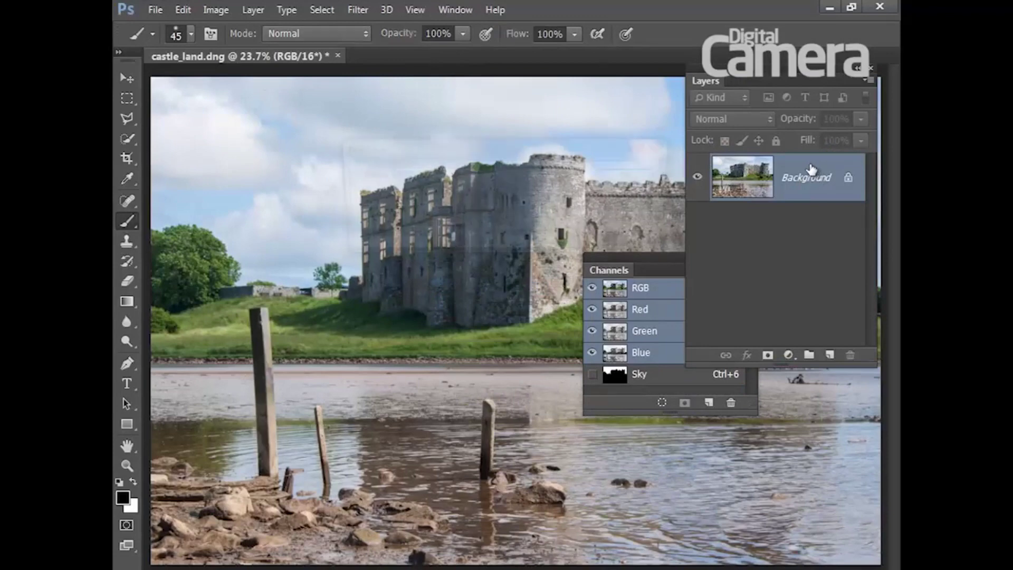
pyautogui.click(642, 179)
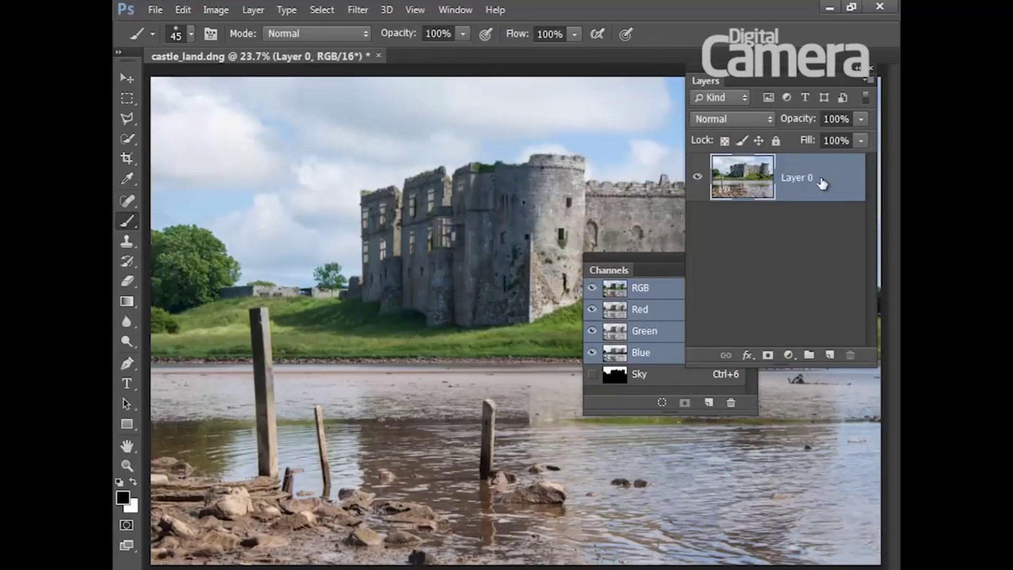
# Step: Load the Sky channel as a selection and add an inverted layer mask that hides the castle photo's sky
pyautogui.keyDown('ctrl'); pyautogui.click(619, 376); pyautogui.keyUp('ctrl')
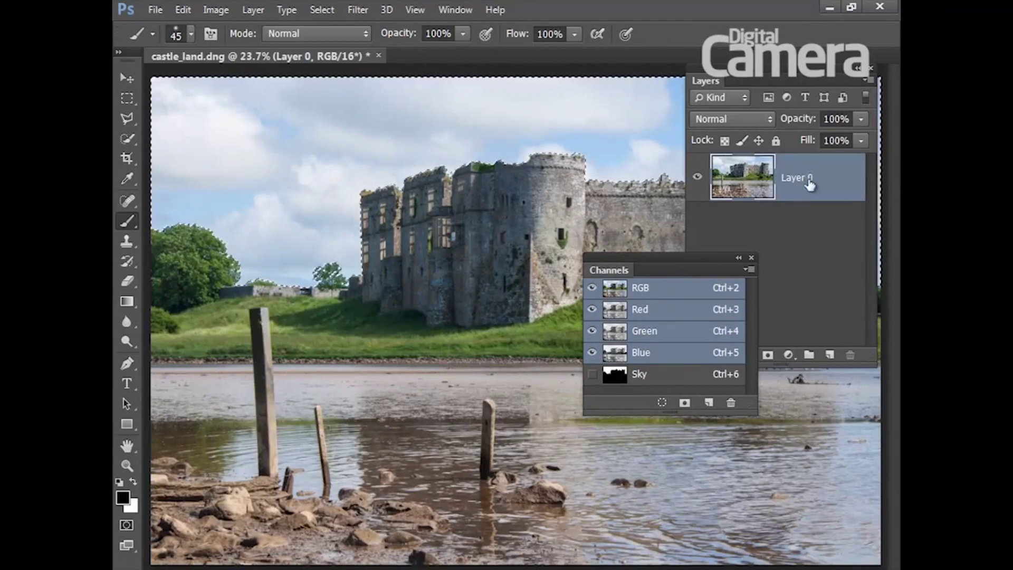
pyautogui.moveTo(599, 256); pyautogui.dragTo(695, 398)
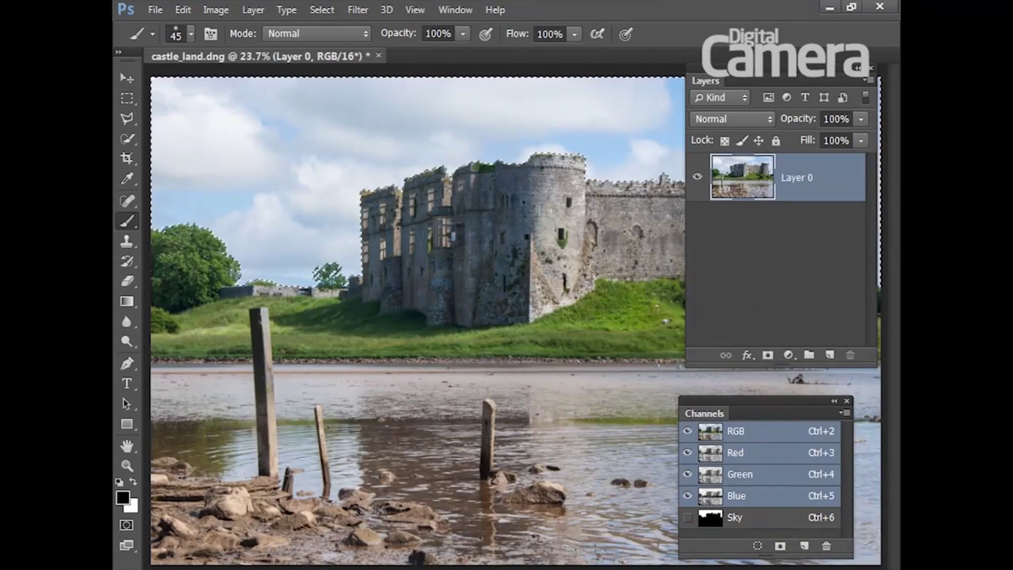
pyautogui.keyDown('alt'); pyautogui.click(768, 356); pyautogui.keyUp('alt')
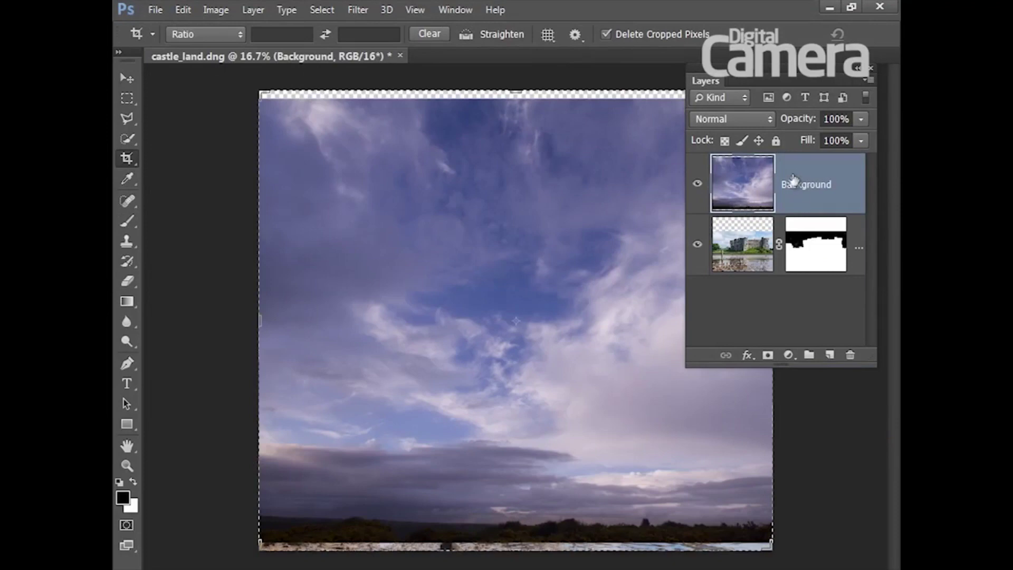
pyautogui.moveTo(805, 176); pyautogui.dragTo(803, 269)
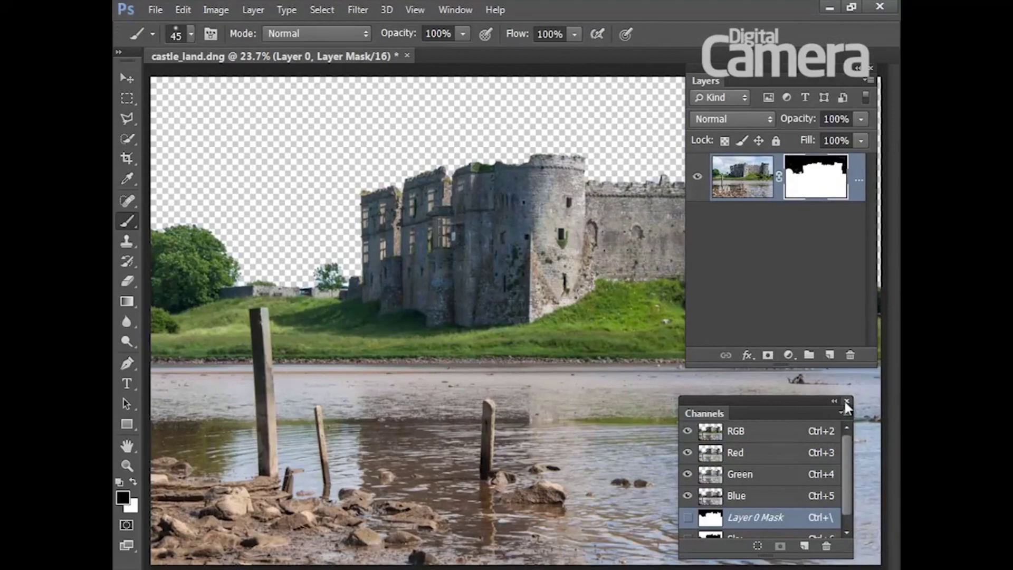
pyautogui.click(846, 401)
# Step: Extend the canvas above the castle by about a third of the photo's height with the Crop tool
pyautogui.click(126, 159)
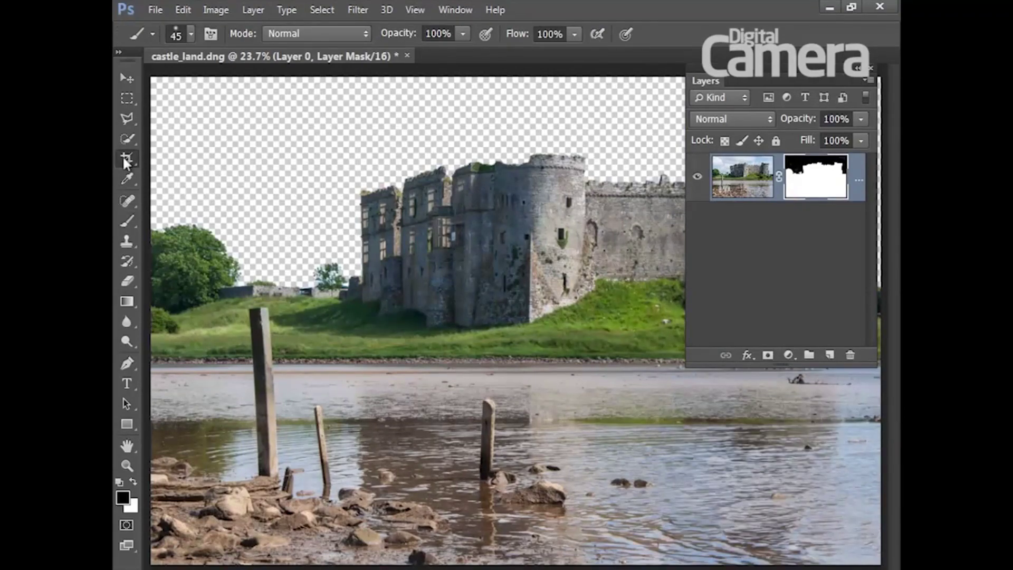
pyautogui.moveTo(516, 79)
pyautogui.mouseDown()
pyautogui.moveTo(516, 55)
pyautogui.moveTo(516, 74)
pyautogui.mouseUp()
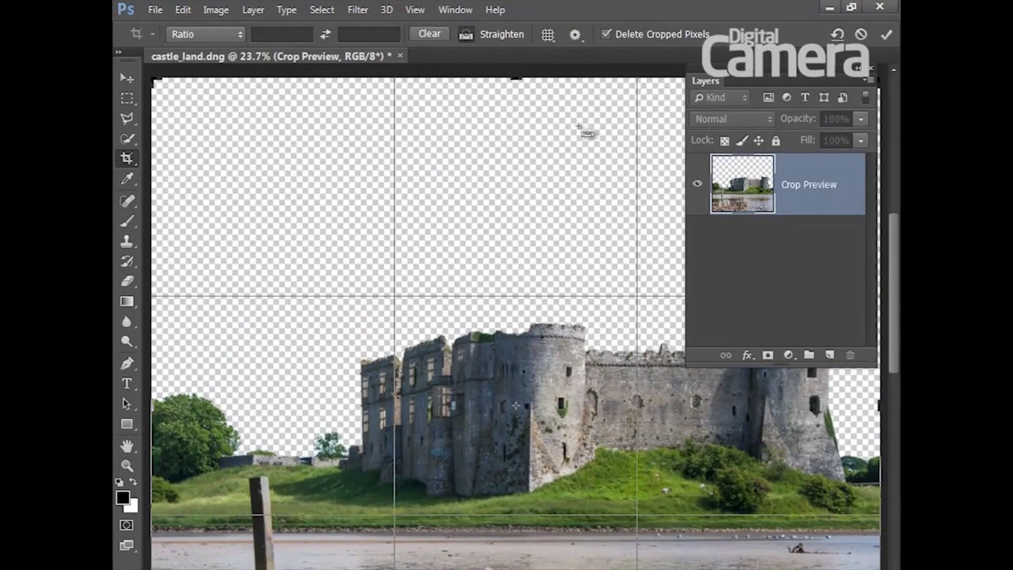
pyautogui.hotkey('ctrl', '-')
pyautogui.moveTo(516, 91); pyautogui.dragTo(516, 91)
pyautogui.press('Return')
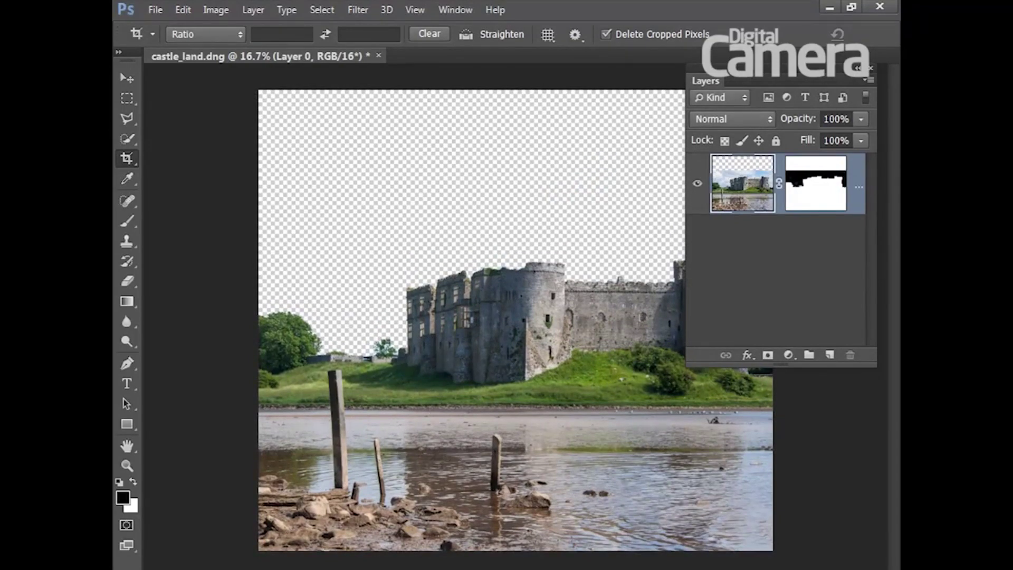
# Step: Switch to Bridge and open castle_sky.jpg in Photoshop
pyautogui.hotkey('ctrl', 'alt', 'o')
pyautogui.scroll(-2, 181, 475)
pyautogui.click(193, 443)
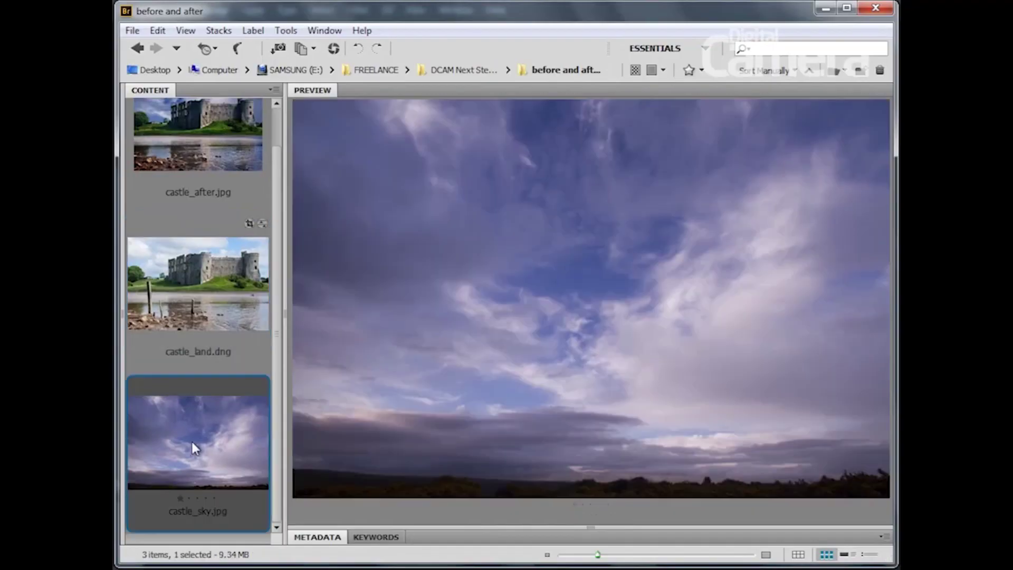
pyautogui.doubleClick(191, 446)
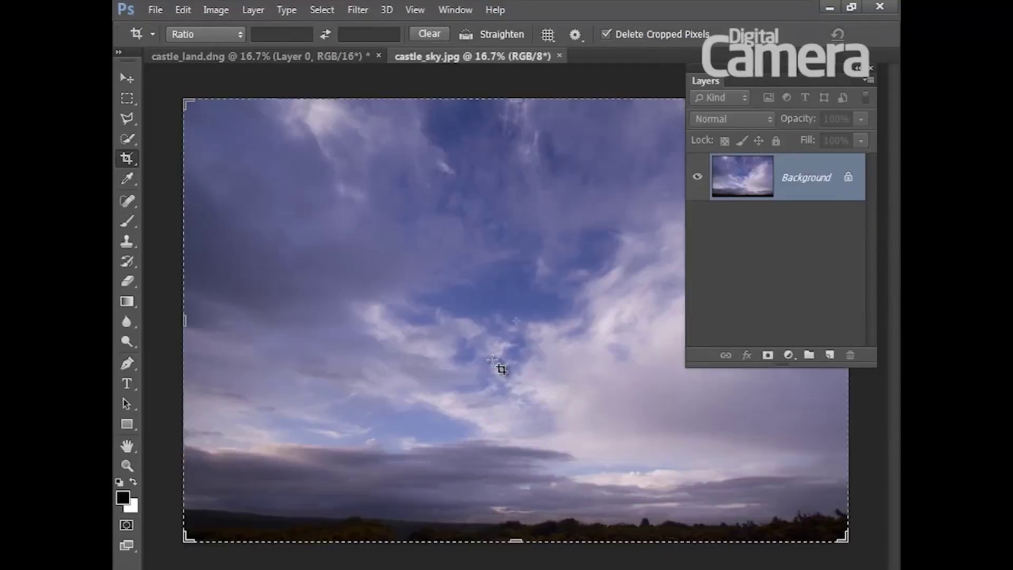
# Step: Duplicate the sky photo's Background layer into castle_land.dng and close castle_sky.jpg
pyautogui.rightClick(796, 170)
pyautogui.click(791, 199)
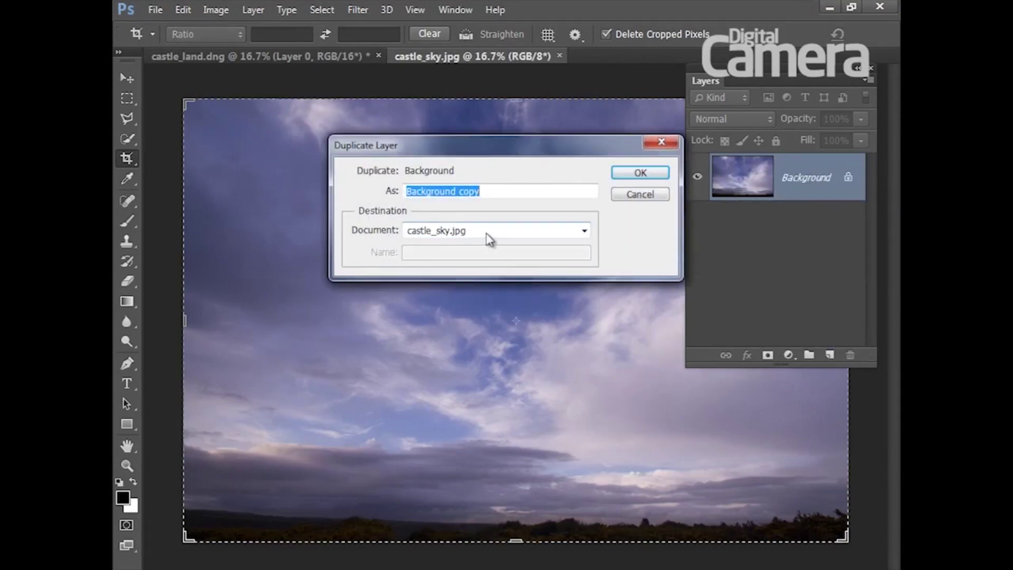
pyautogui.click(583, 231)
pyautogui.click(481, 242)
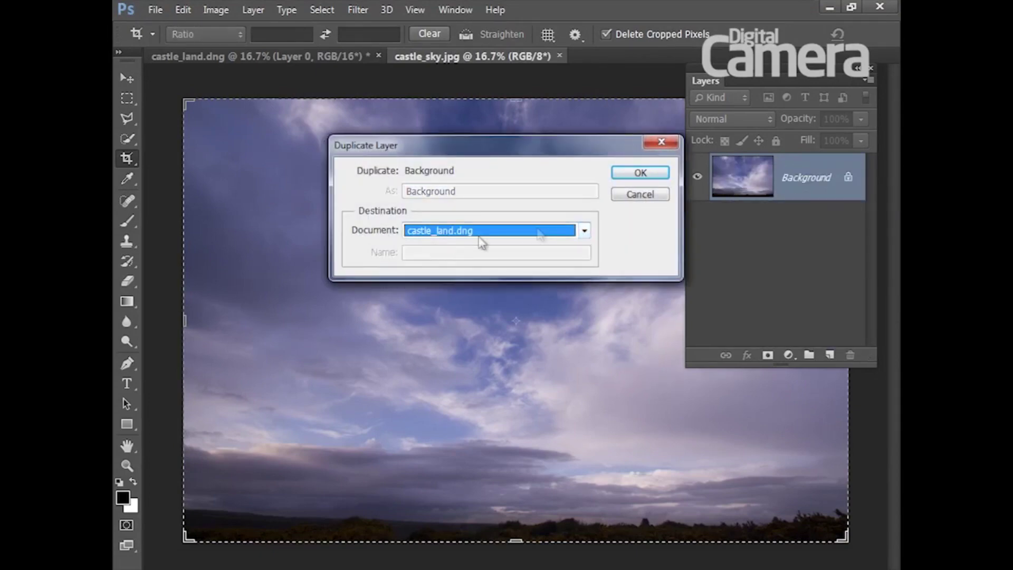
pyautogui.click(641, 173)
pyautogui.click(581, 56)
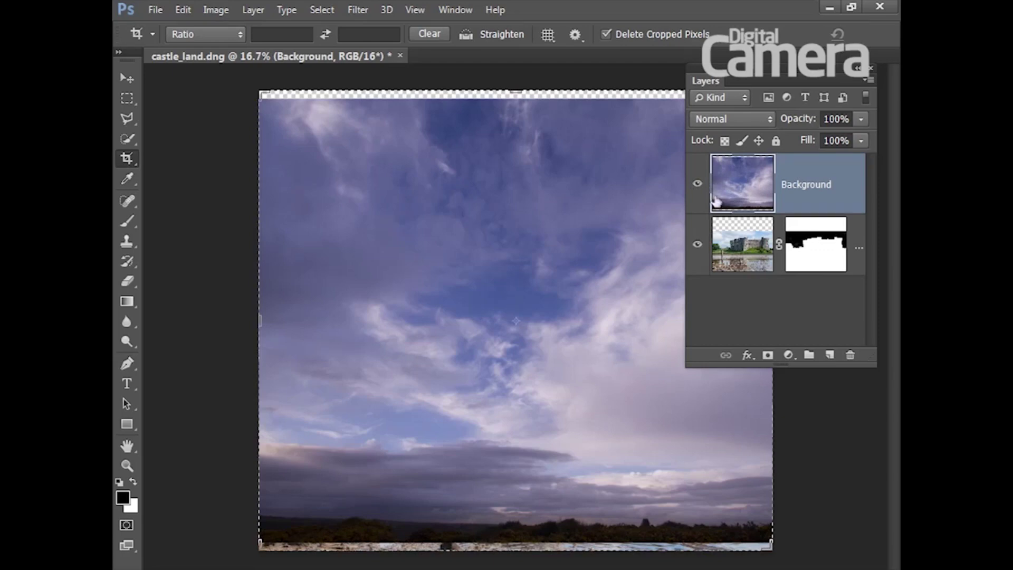
# Step: Toggle the sky layer's visibility to compare, and move the layer beneath the masked castle layer
pyautogui.click(698, 186)
pyautogui.click(697, 187)
pyautogui.hotkey('ctrl', '[')
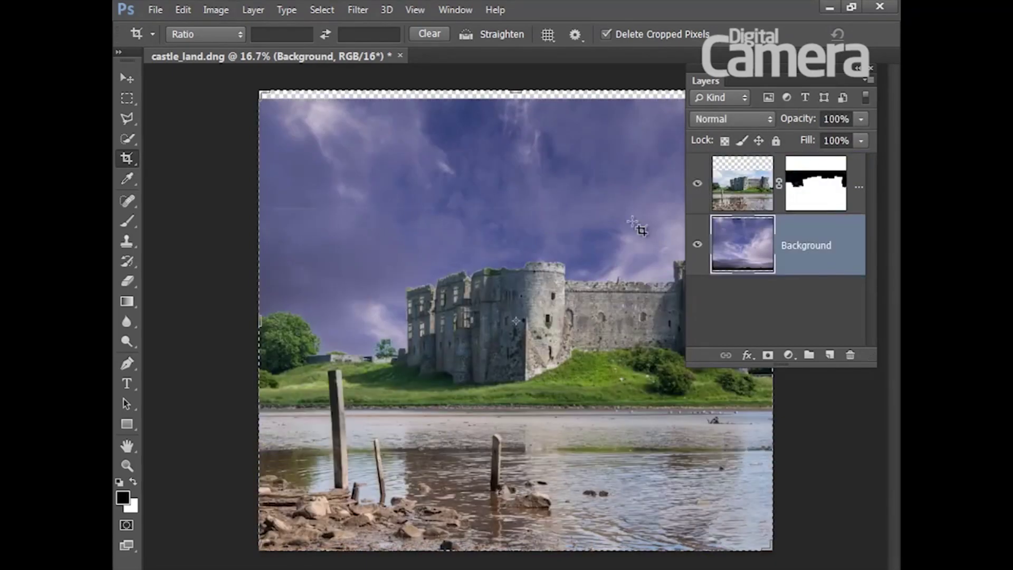
# Step: Free Transform the sky layer to 104.69% and position it at X 1449.50, Y 1107.00 to fill the area behind the castle
pyautogui.click(183, 9)
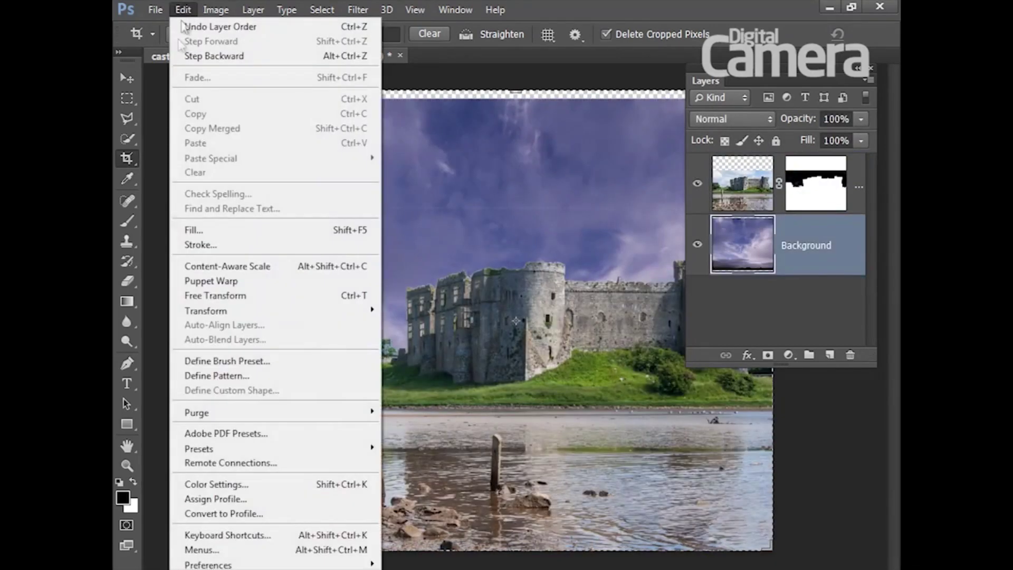
pyautogui.click(217, 295)
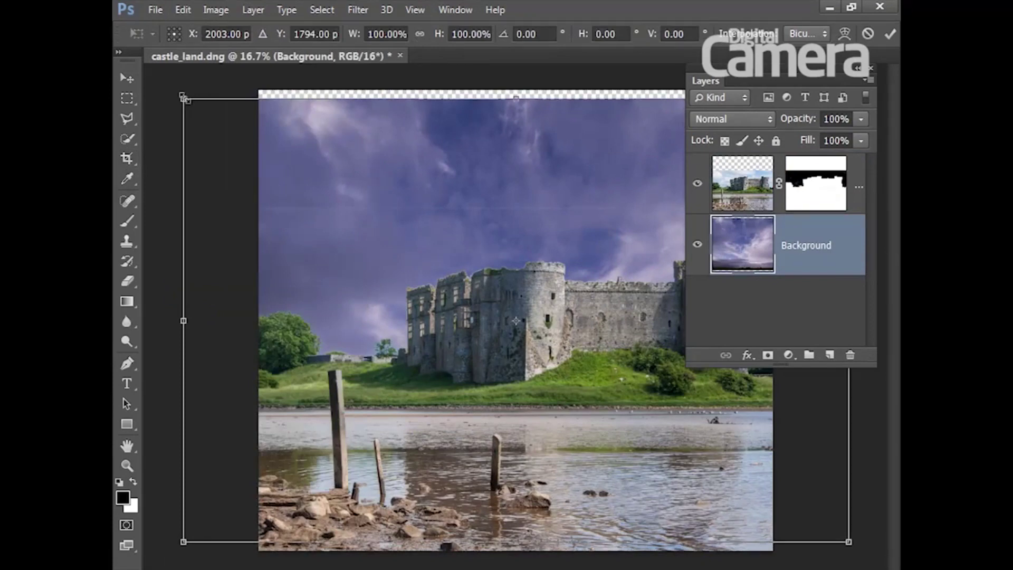
pyautogui.moveTo(184, 99); pyautogui.dragTo(151, 79)
pyautogui.moveTo(578, 213); pyautogui.dragTo(529, 140)
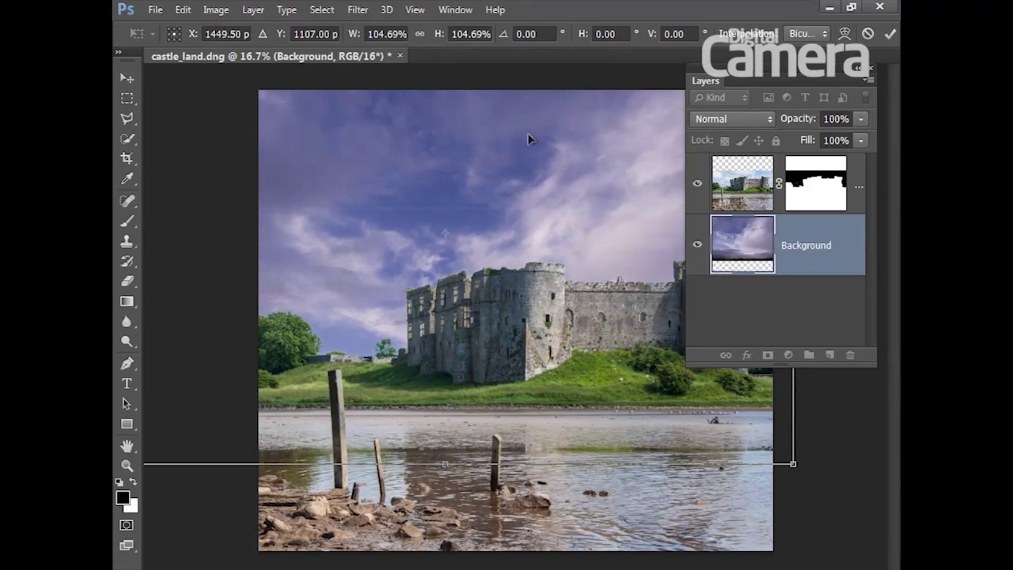
pyautogui.press('c')
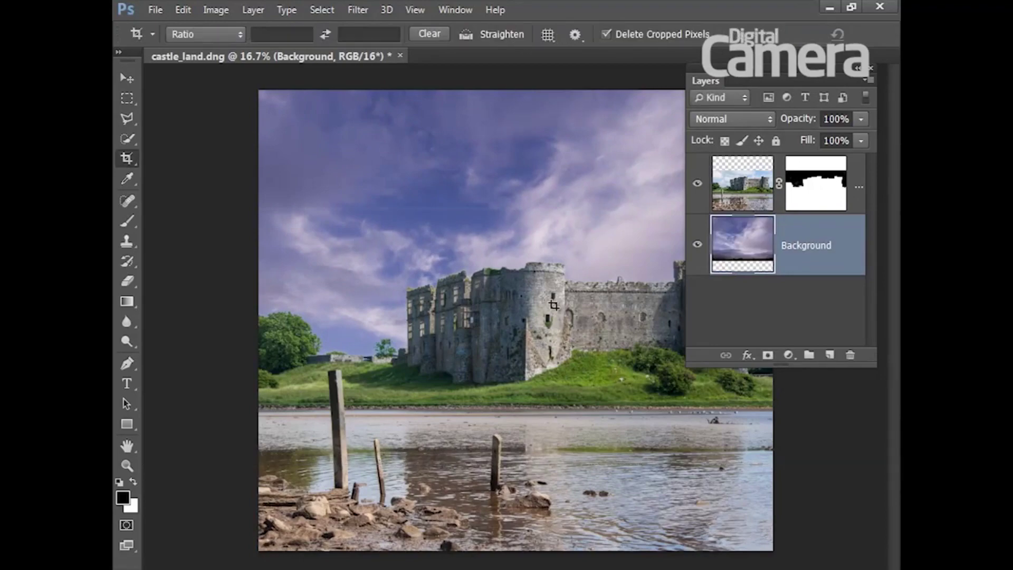
# Step: Open Refine Mask for the castle layer's mask and set the view to On Layers
pyautogui.moveTo(520, 295); pyautogui.dragTo(594, 284)
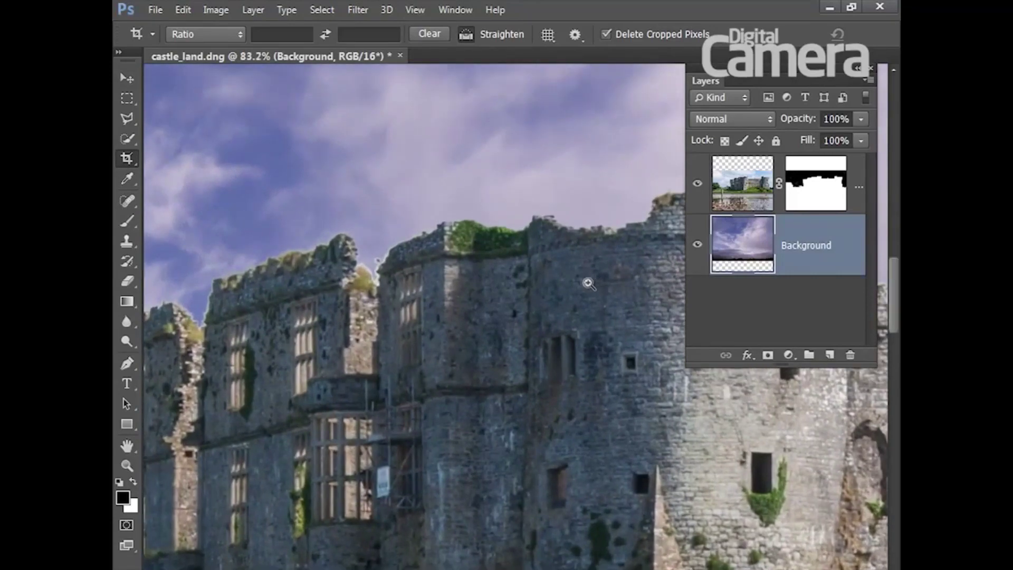
pyautogui.moveTo(359, 277); pyautogui.dragTo(419, 280)
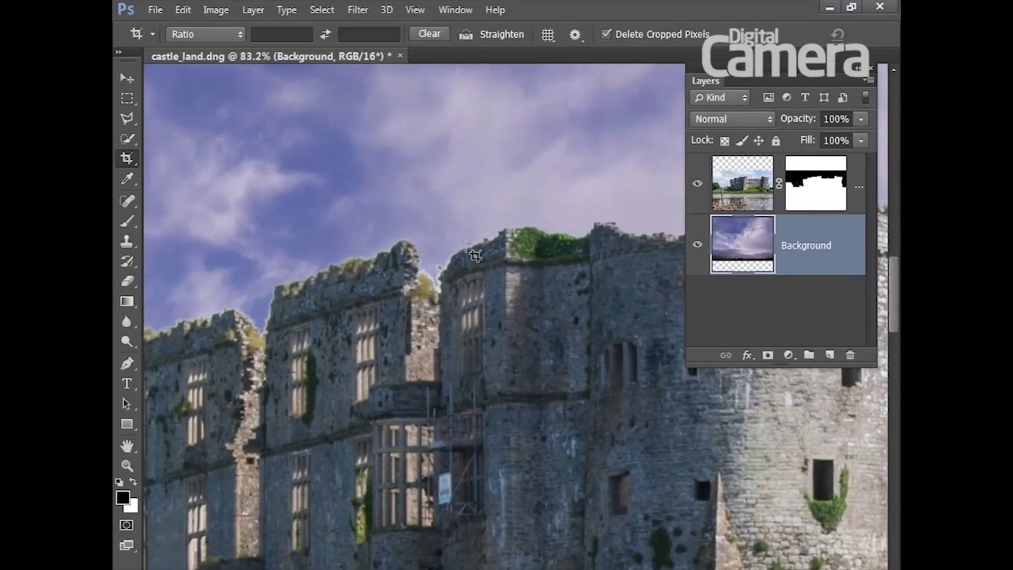
pyautogui.click(810, 190)
pyautogui.rightClick(818, 194)
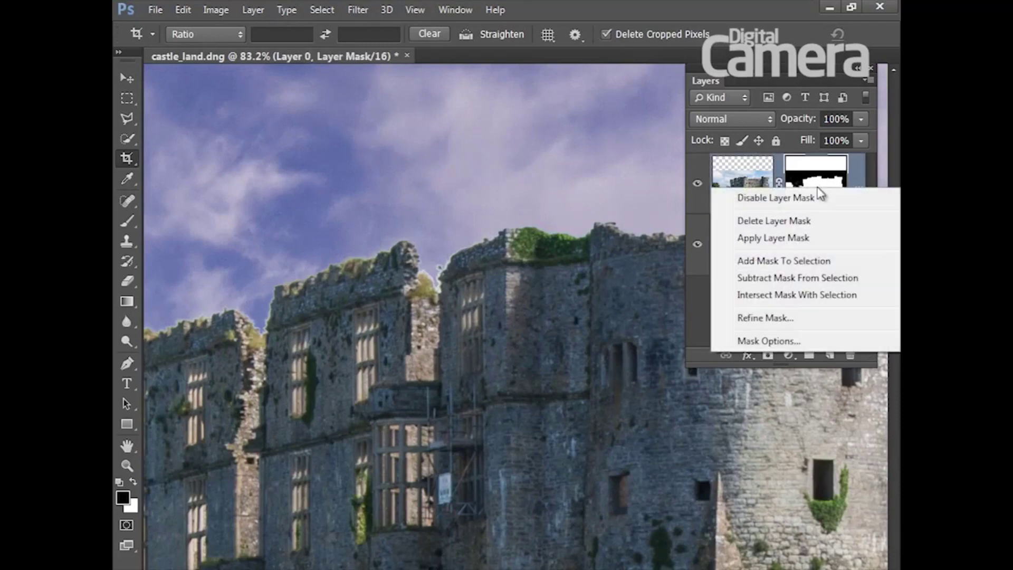
pyautogui.click(825, 320)
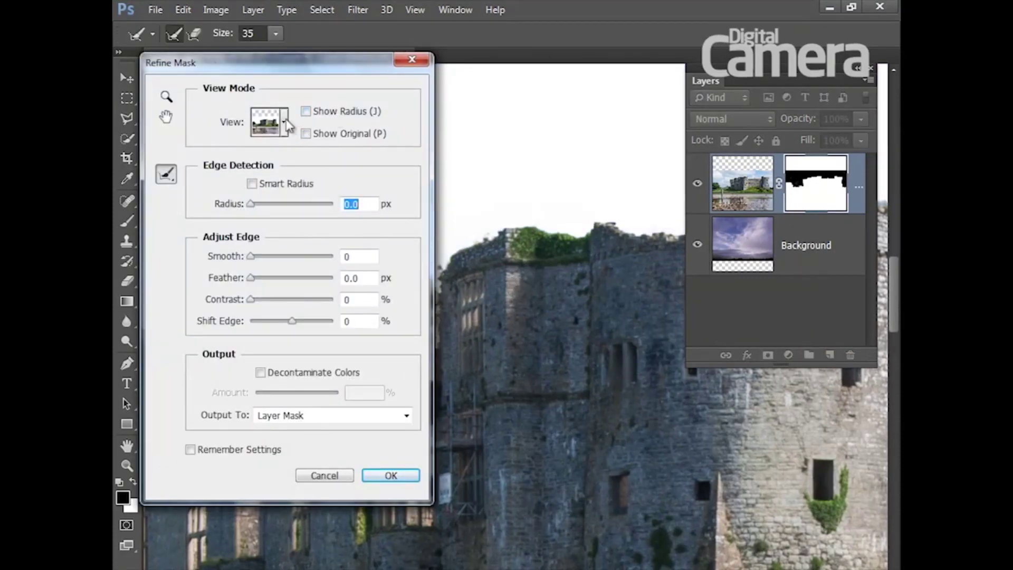
pyautogui.click(283, 119)
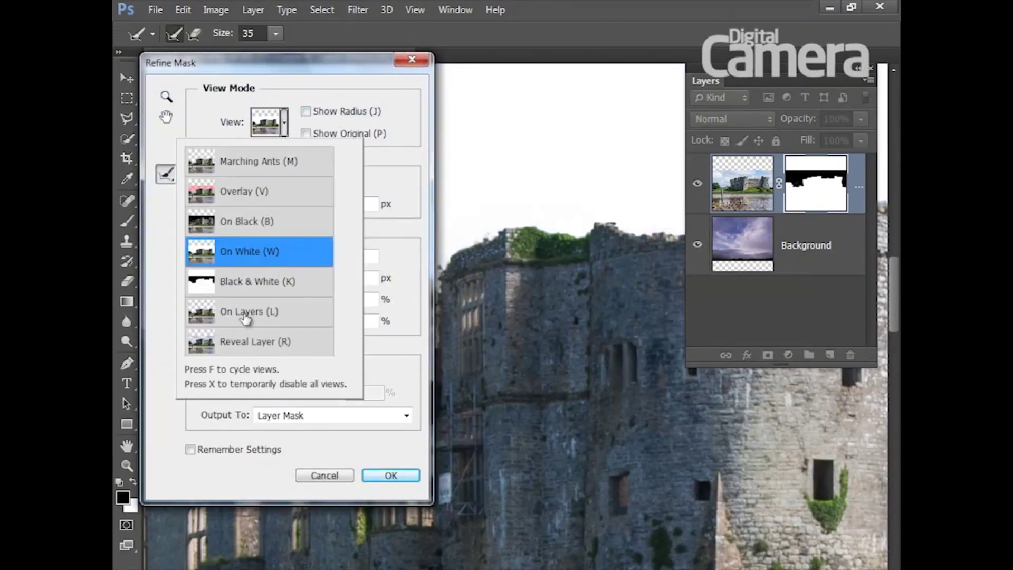
pyautogui.moveTo(360, 69); pyautogui.dragTo(313, 96)
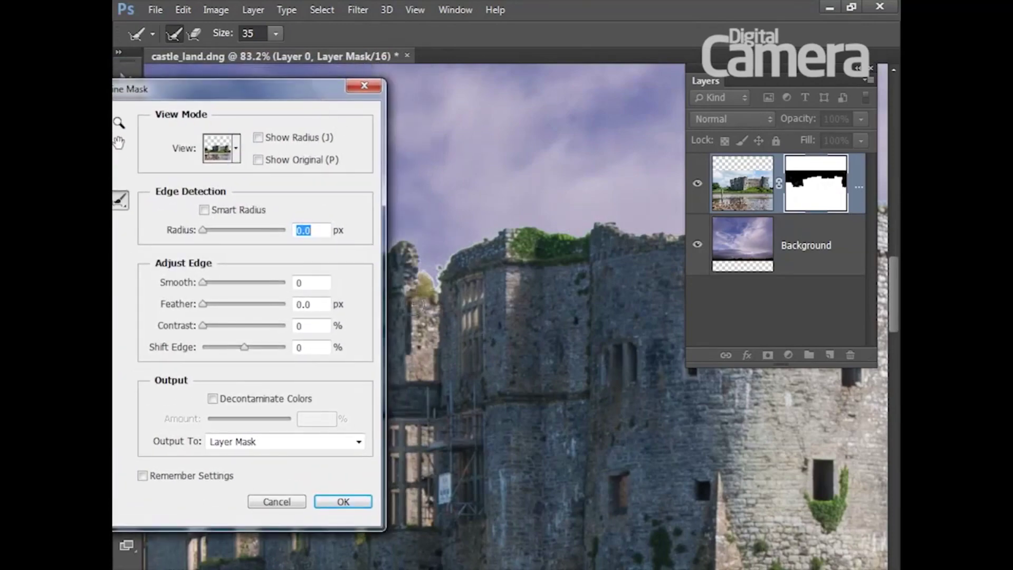
# Step: Refine the castle mask's edge with Radius 1.4 px and Shift Edge -10%
pyautogui.moveTo(453, 283)
pyautogui.mouseDown()
pyautogui.moveTo(594, 280)
pyautogui.moveTo(493, 271)
pyautogui.moveTo(491, 289)
pyautogui.moveTo(570, 226)
pyautogui.moveTo(529, 271)
pyautogui.moveTo(525, 232)
pyautogui.mouseUp()
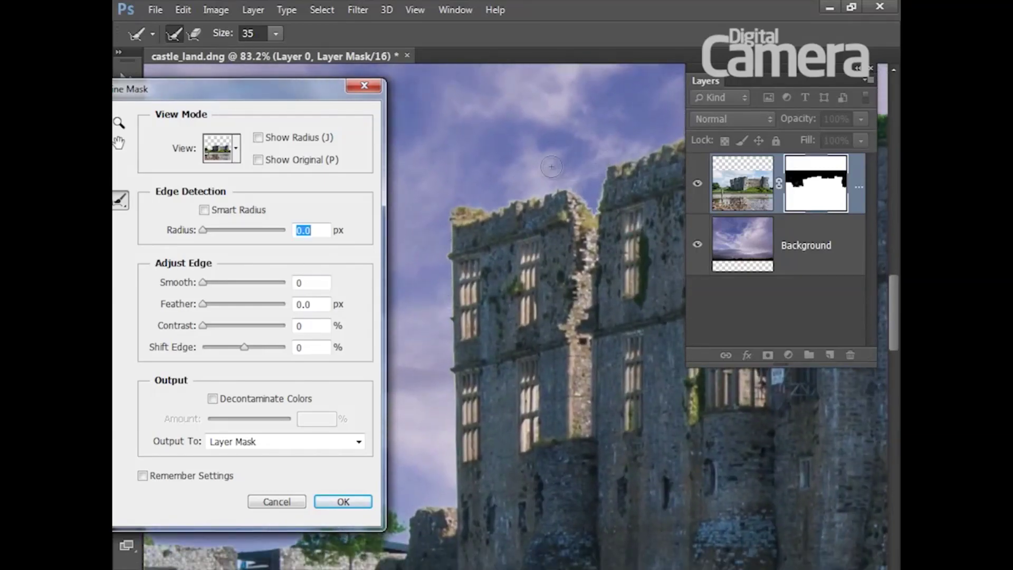
pyautogui.moveTo(207, 236); pyautogui.dragTo(209, 229)
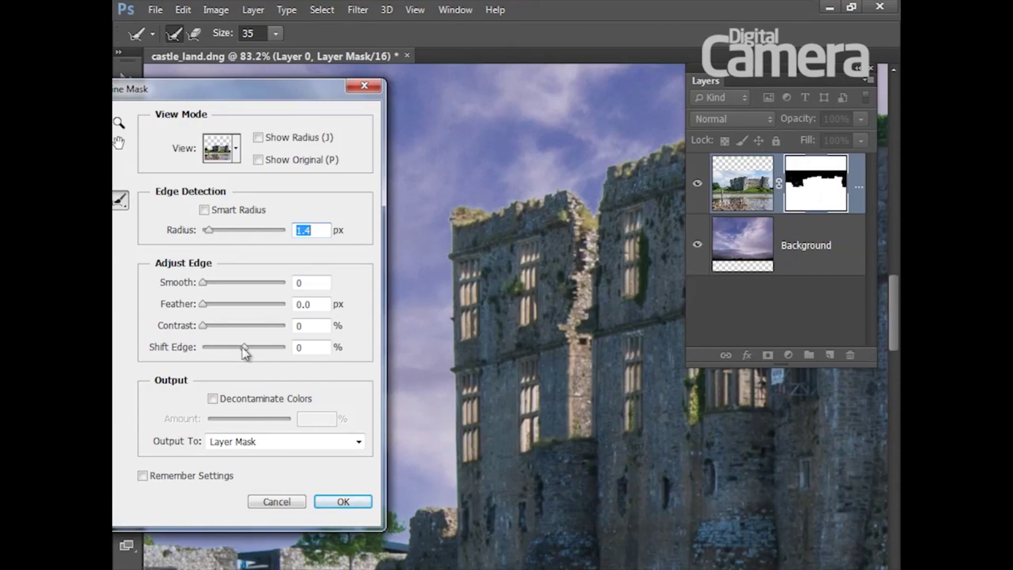
pyautogui.moveTo(244, 348); pyautogui.dragTo(242, 348)
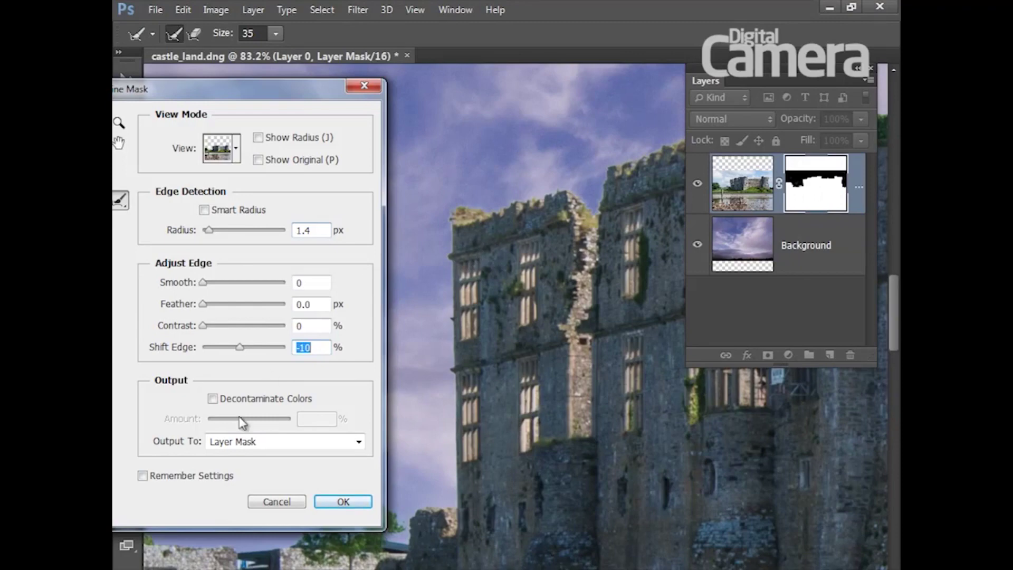
# Step: Decontaminate colors by 70% and output the refined mask to a New Layer with Layer Mask
pyautogui.click(213, 400)
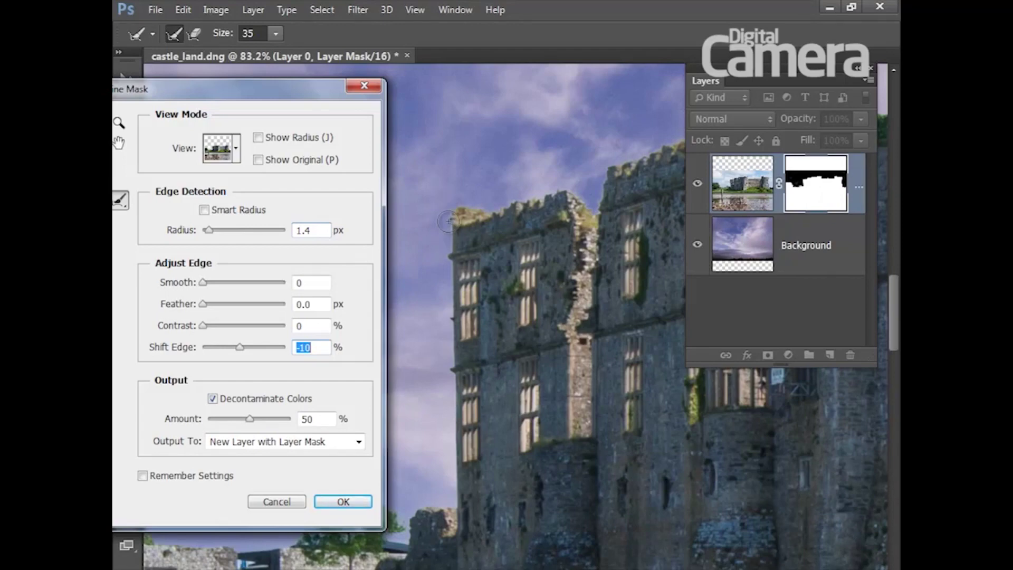
pyautogui.moveTo(251, 419); pyautogui.dragTo(268, 422)
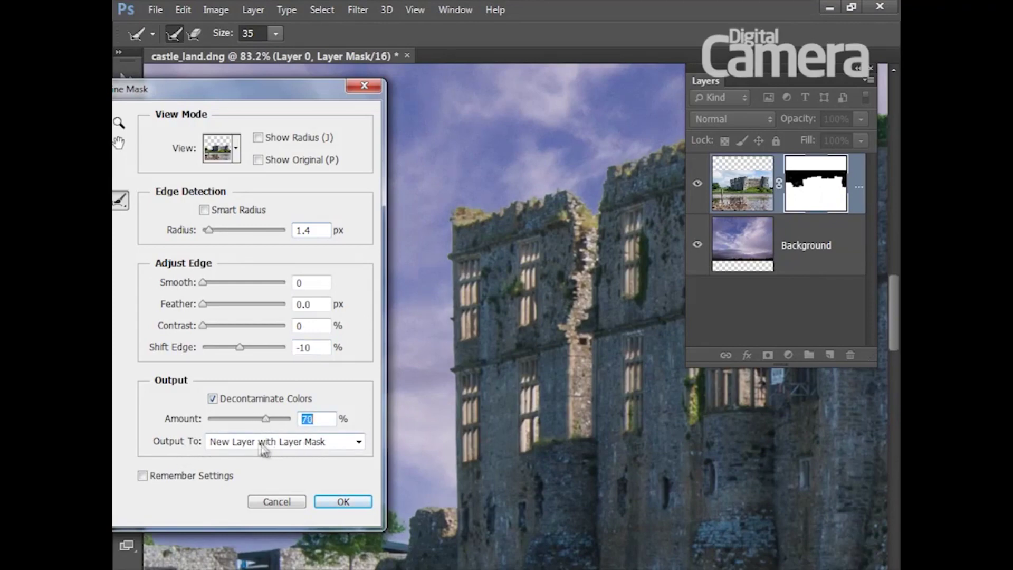
pyautogui.click(329, 445)
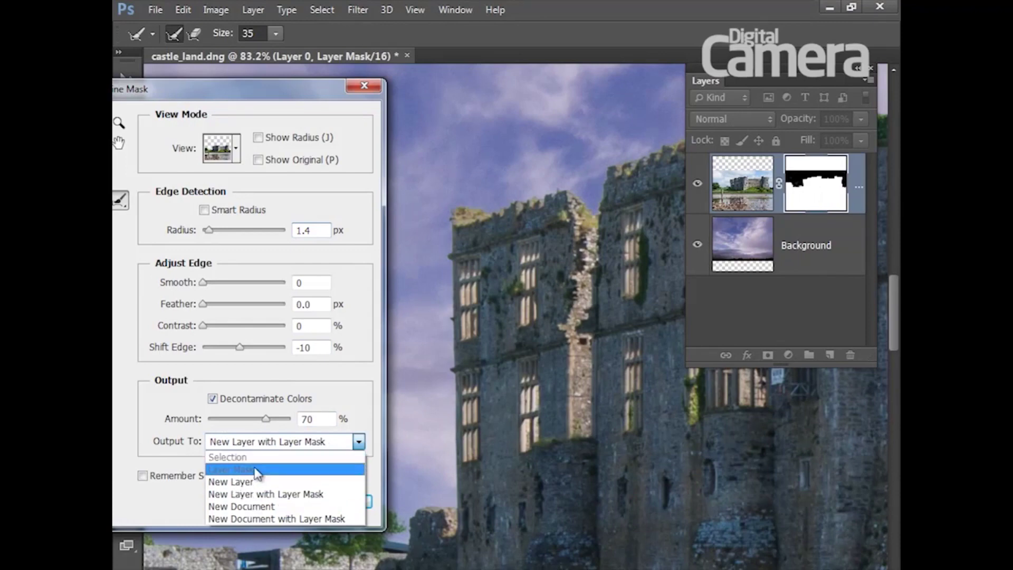
pyautogui.click(279, 494)
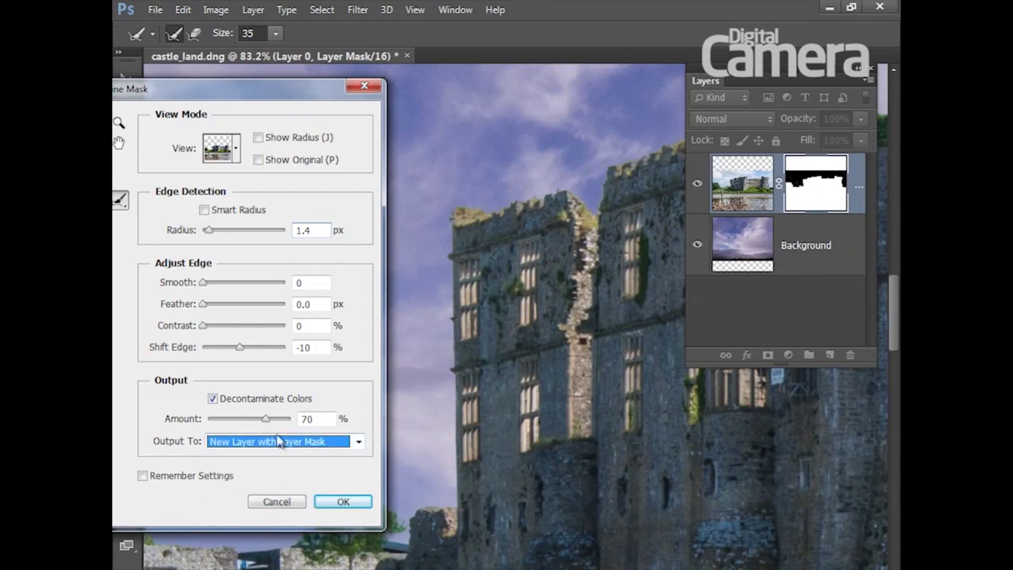
pyautogui.click(343, 502)
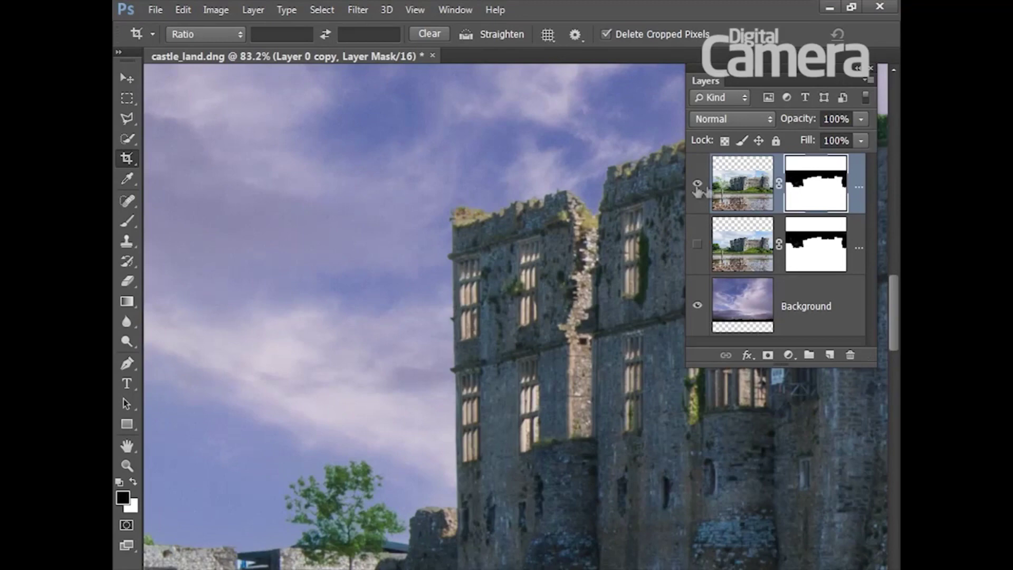
# Step: Compare the original and refined castle layers by swapping their visibility, leaving only the refined copy shown
pyautogui.click(698, 244)
pyautogui.click(697, 183)
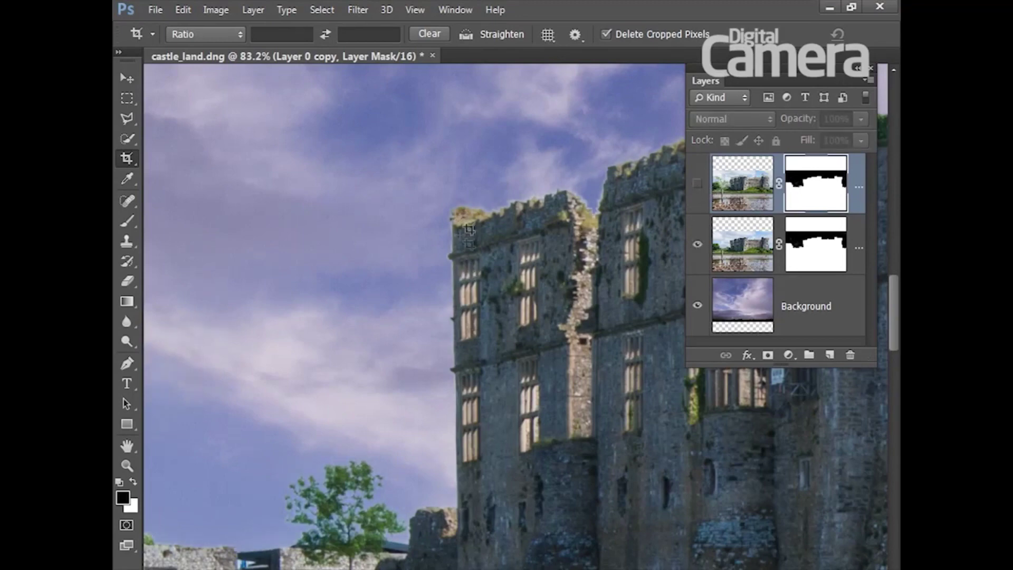
pyautogui.click(697, 183)
pyautogui.click(697, 245)
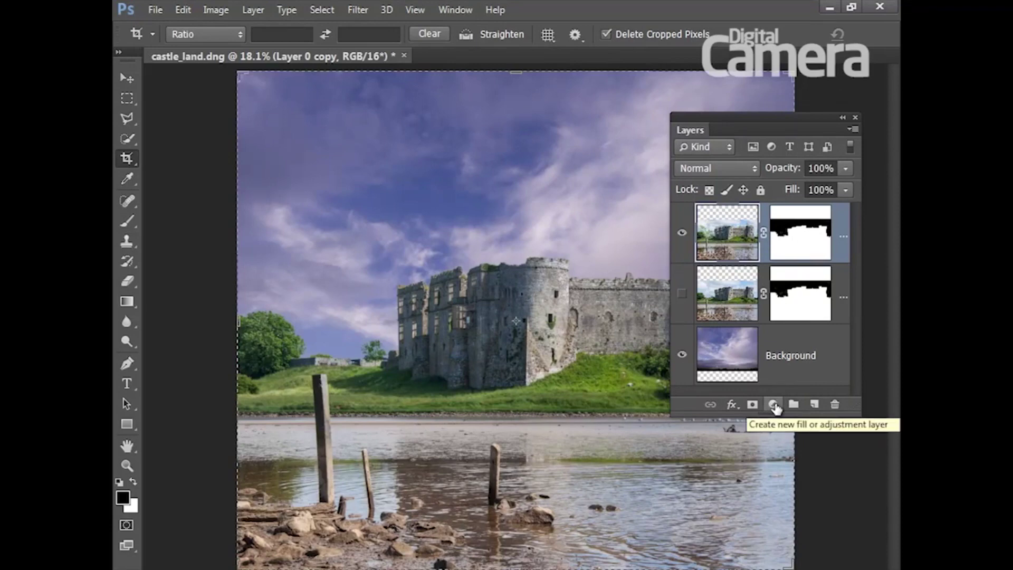
# Step: Add a Curves adjustment layer clipped to the refined castle layer
pyautogui.click(773, 407)
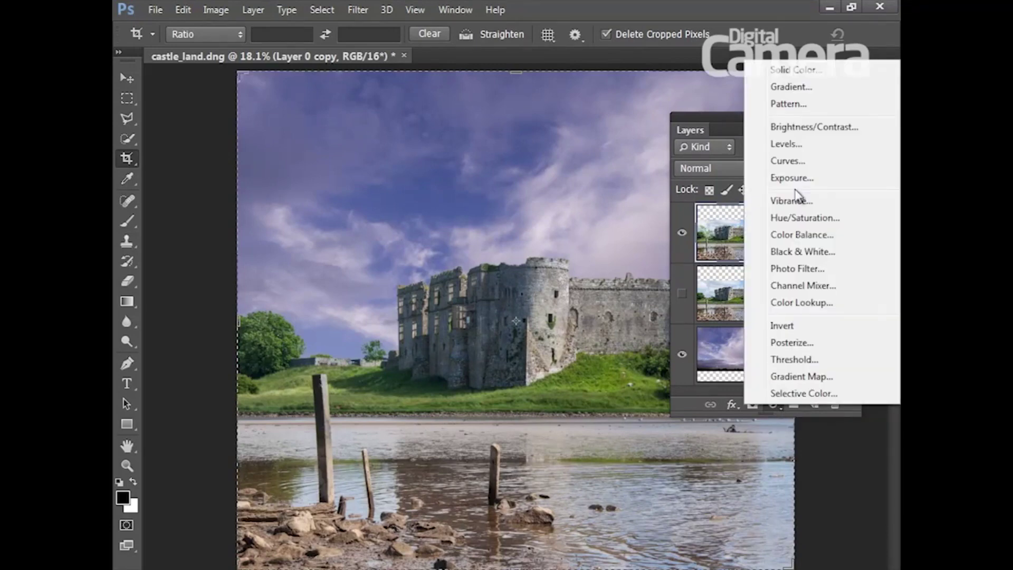
pyautogui.click(800, 161)
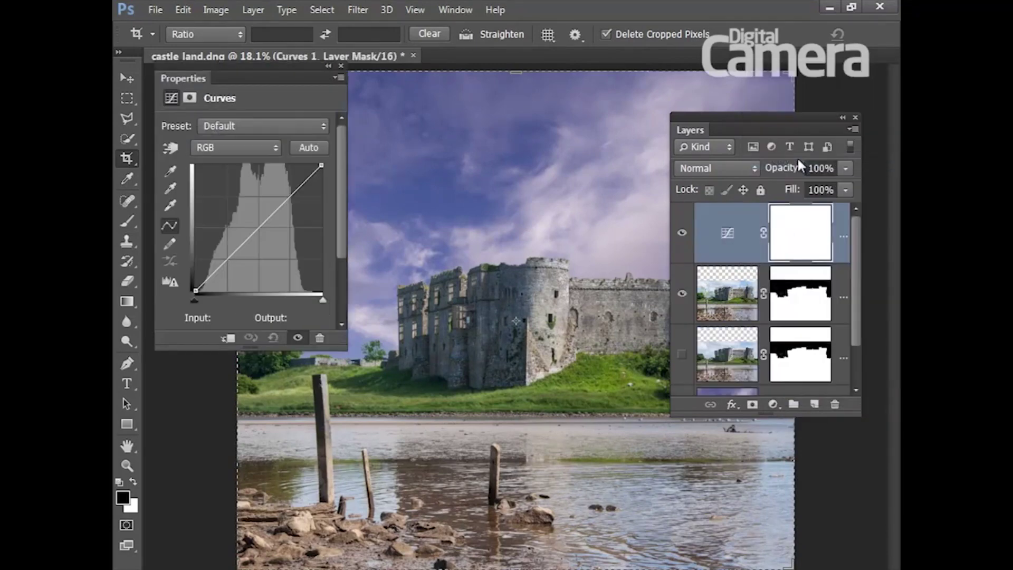
pyautogui.click(231, 342)
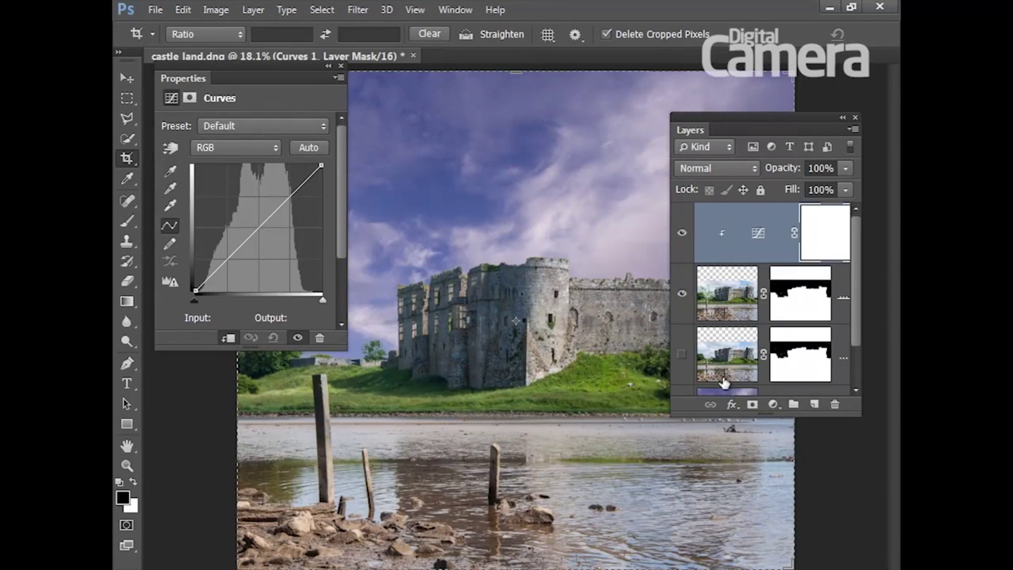
pyautogui.moveTo(858, 417); pyautogui.dragTo(860, 441)
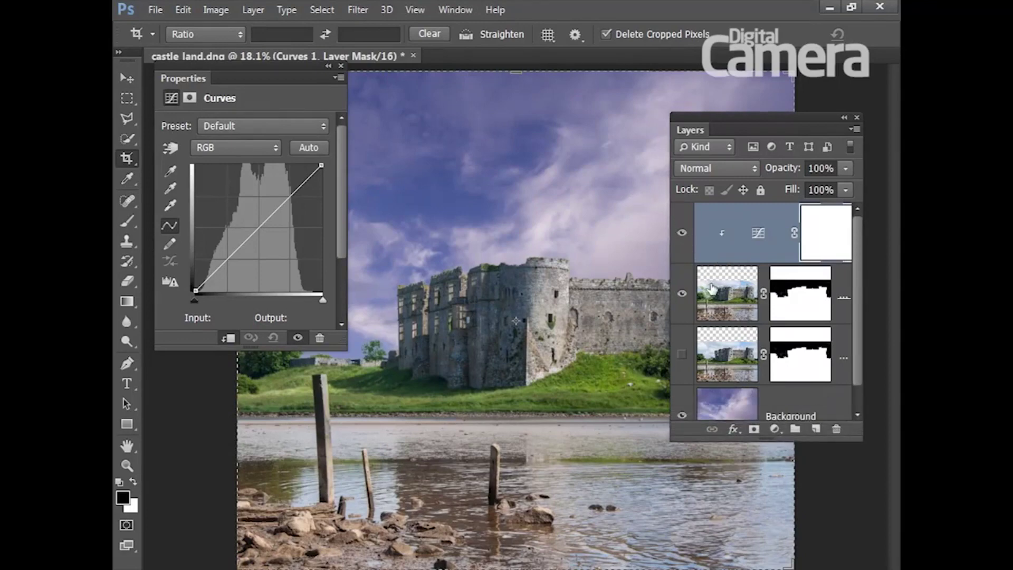
# Step: Lift the Red channel's midpoint in the Curves adjustment to Input 126, Output 132
pyautogui.click(228, 150)
pyautogui.click(224, 177)
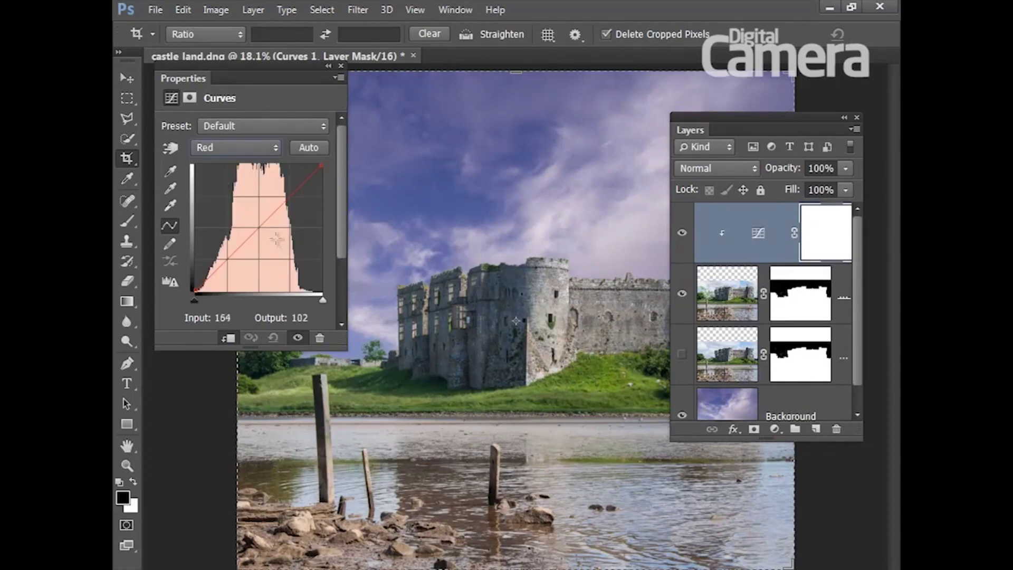
pyautogui.moveTo(257, 227); pyautogui.dragTo(259, 226)
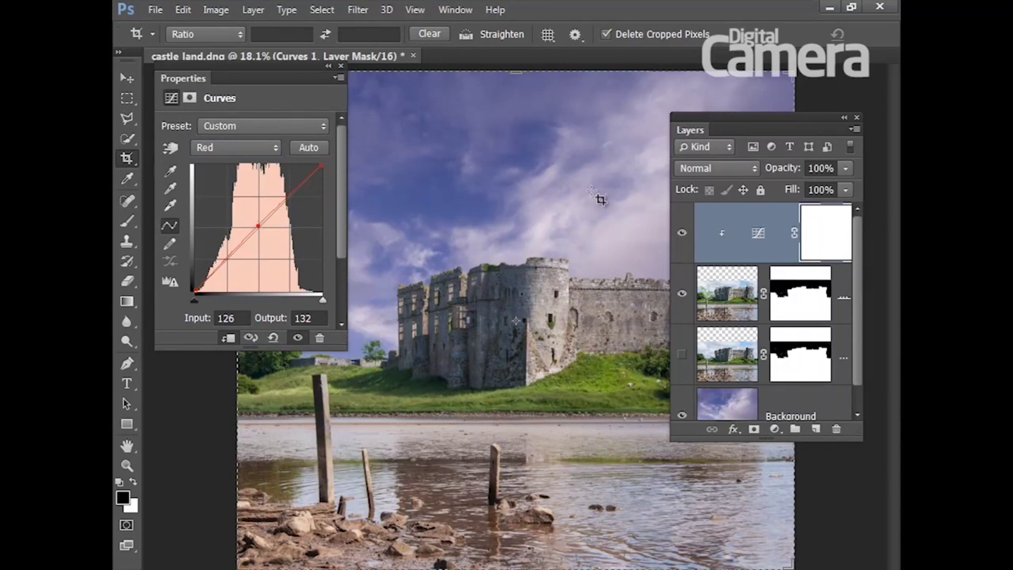
pyautogui.click(758, 233)
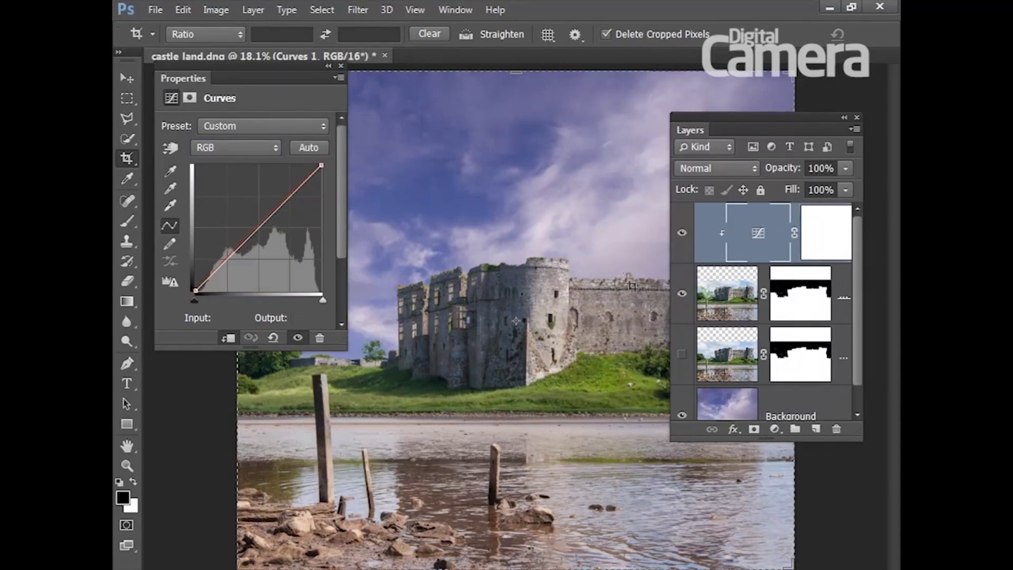
# Step: Toggle the Curves layer's visibility to compare the castle with and without the red adjustment
pyautogui.click(682, 233)
pyautogui.click(682, 234)
pyautogui.click(682, 234)
pyautogui.click(682, 233)
pyautogui.click(126, 78)
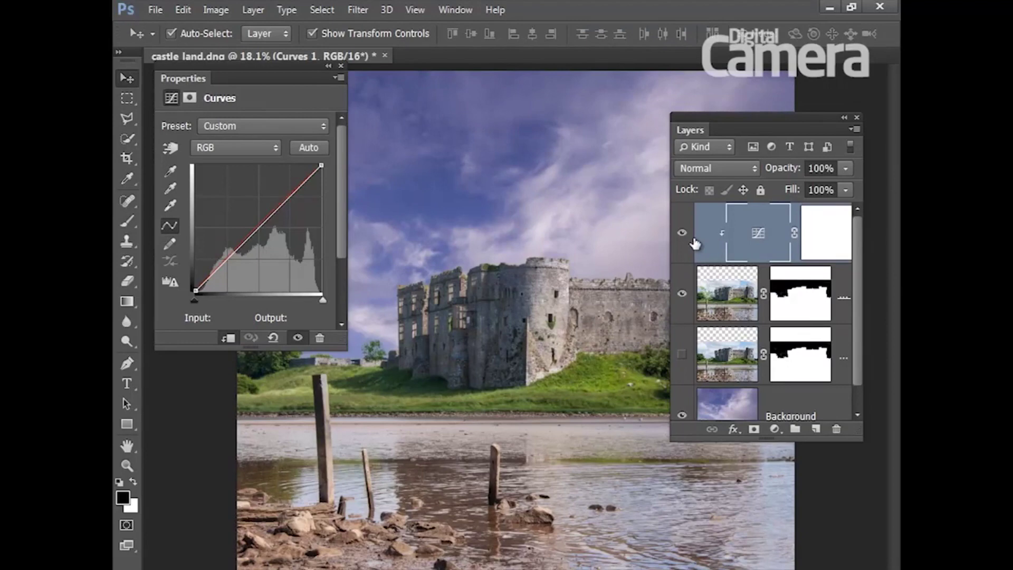
# Step: Add a Black & White adjustment layer above the Curves layer and set its blend mode to Luminosity
pyautogui.click(776, 430)
pyautogui.click(781, 274)
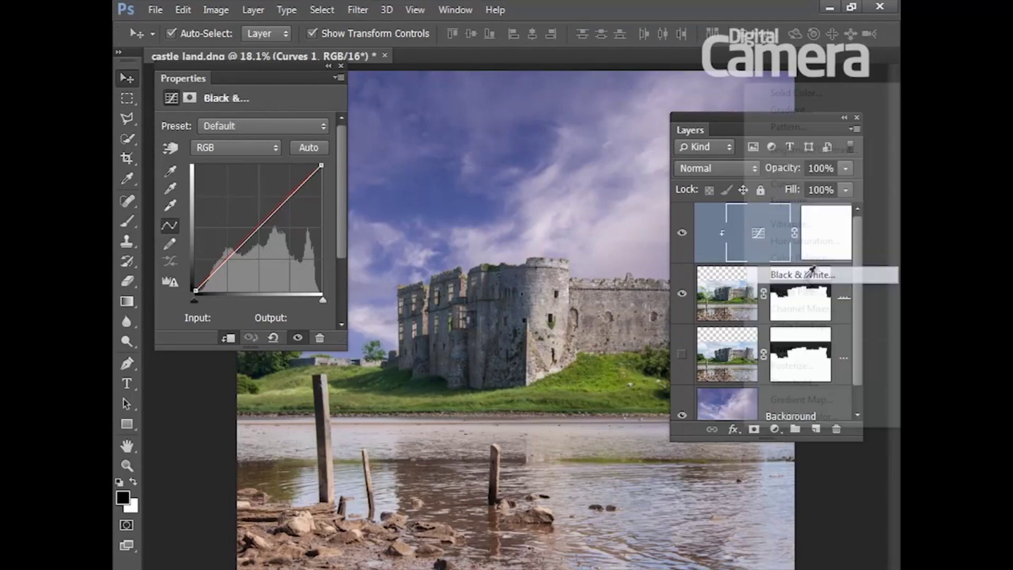
pyautogui.click(730, 166)
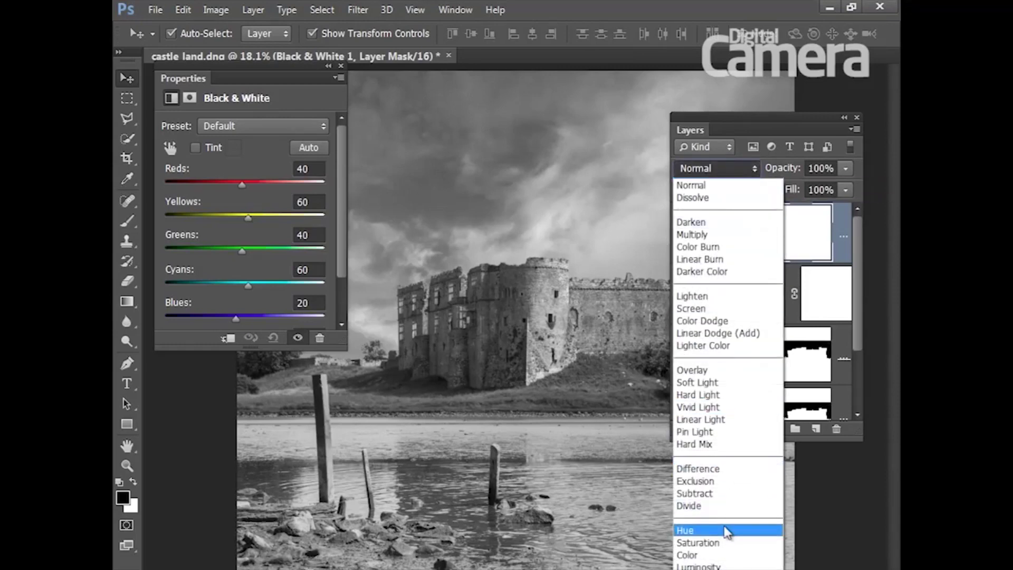
pyautogui.click(748, 567)
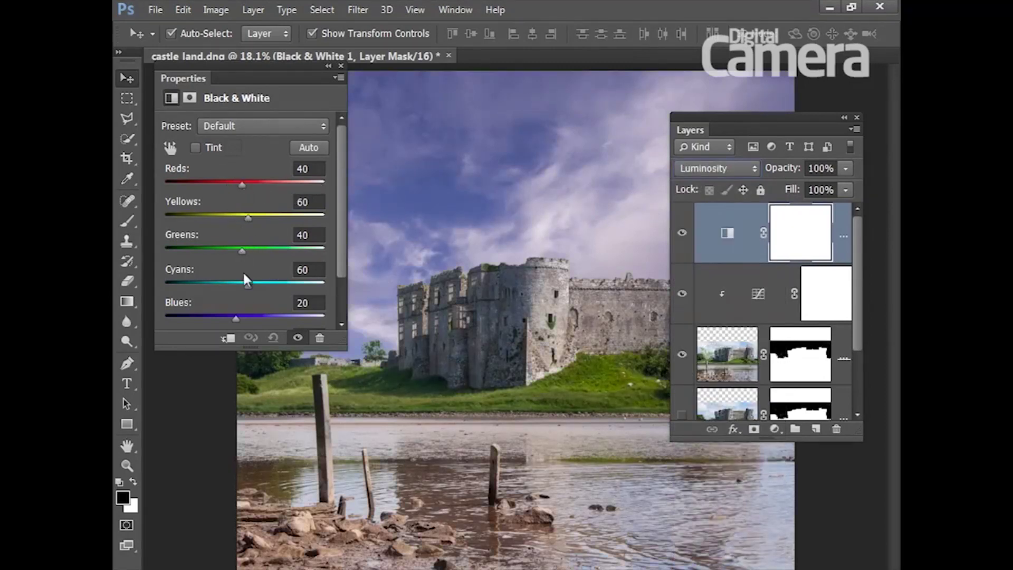
# Step: Set the Black & White adjustment's Blues to -32, Reds to 91 and Greens to 240
pyautogui.moveTo(234, 317); pyautogui.dragTo(218, 324)
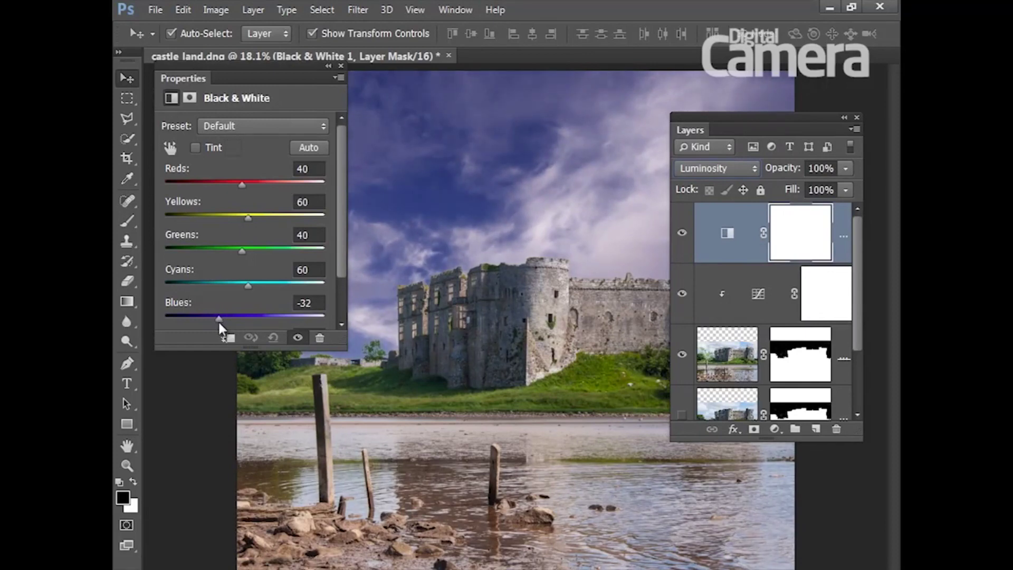
pyautogui.moveTo(252, 180); pyautogui.dragTo(257, 180)
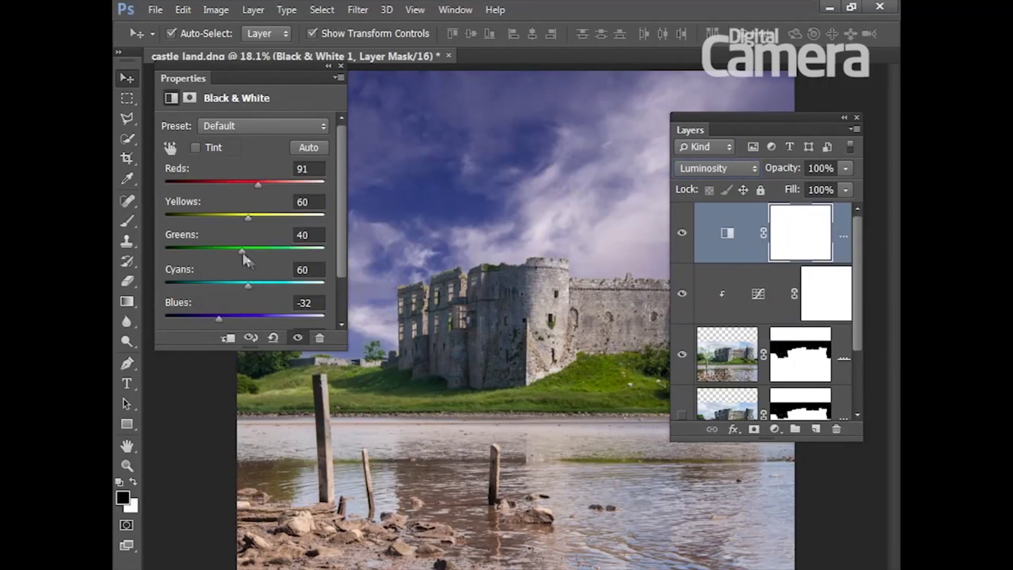
pyautogui.moveTo(265, 254); pyautogui.dragTo(298, 252)
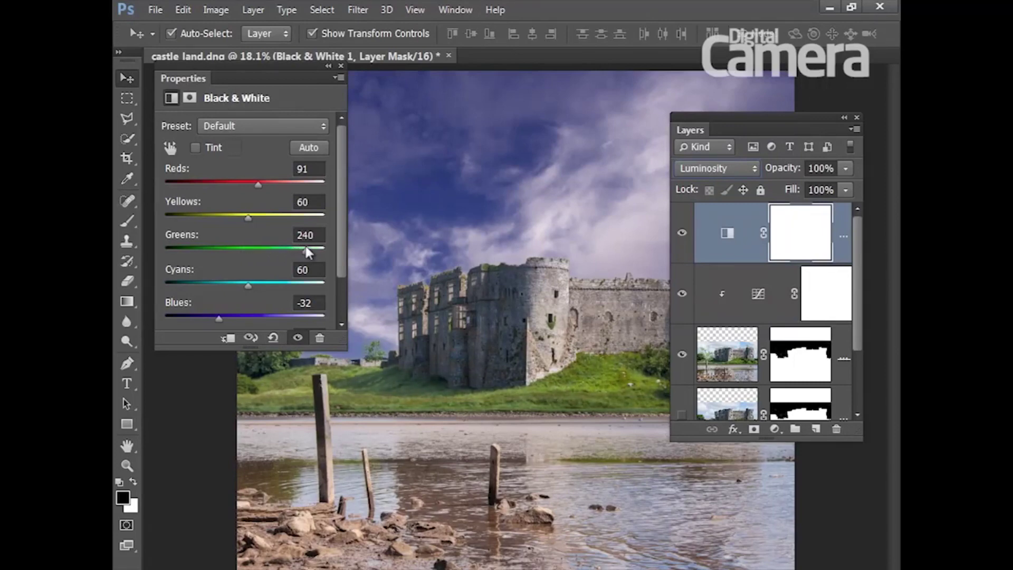
# Step: Toggle the Black & White layer's visibility to compare the tonal change, and close the adjustment settings
pyautogui.click(683, 233)
pyautogui.click(683, 233)
pyautogui.click(683, 233)
pyautogui.click(683, 234)
pyautogui.click(341, 66)
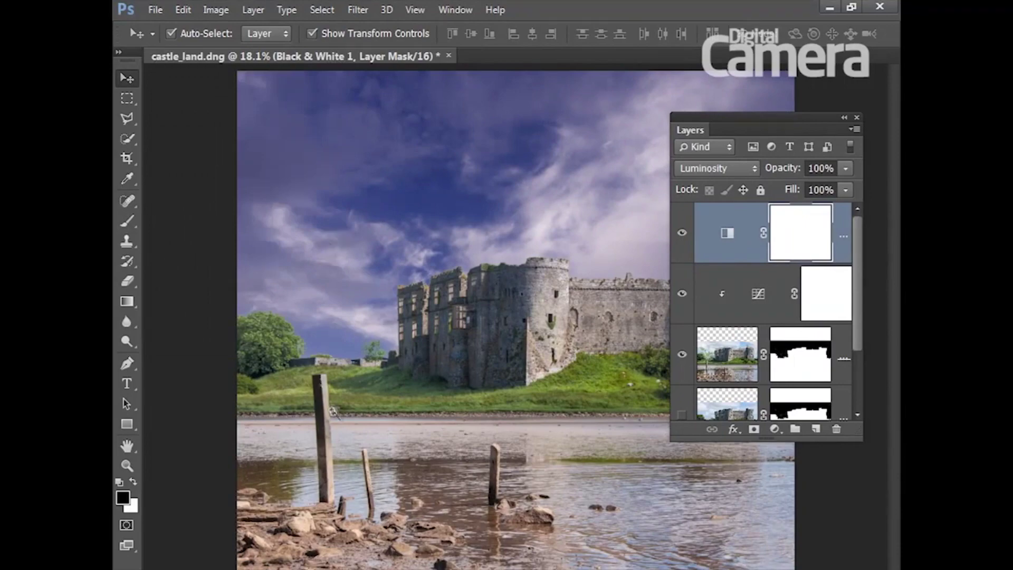
# Step: Add a blank layer on top and outline the tall wooden post in the water with the Polygonal Lasso
pyautogui.scroll(5, 332, 243)
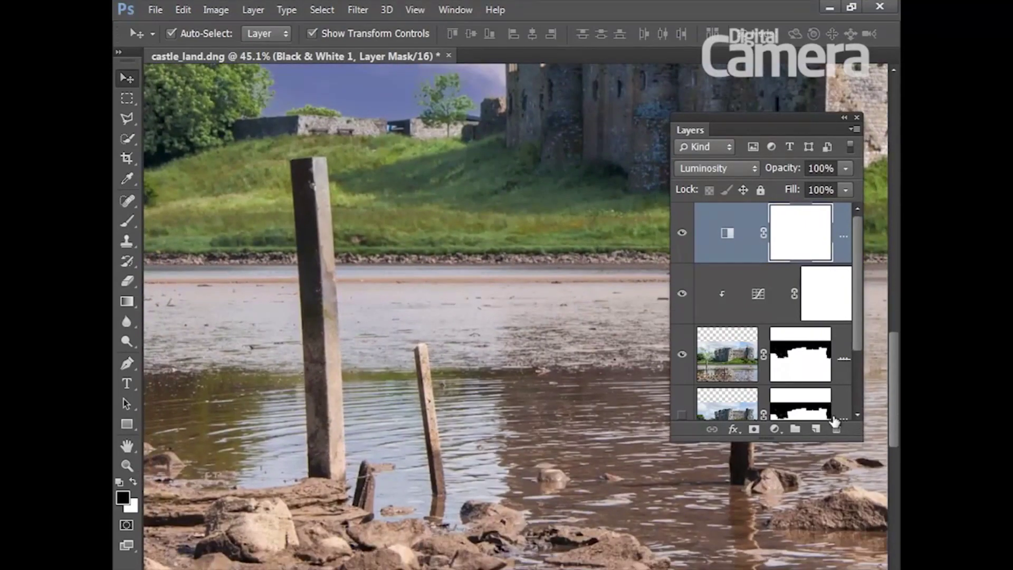
pyautogui.click(816, 431)
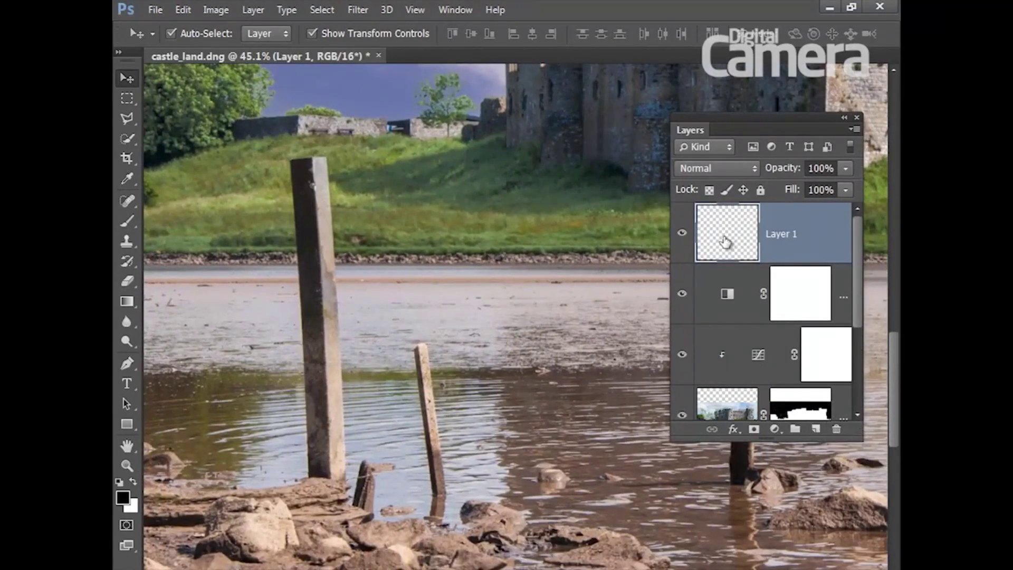
pyautogui.click(127, 120)
pyautogui.click(281, 161)
pyautogui.click(304, 477)
pyautogui.click(349, 480)
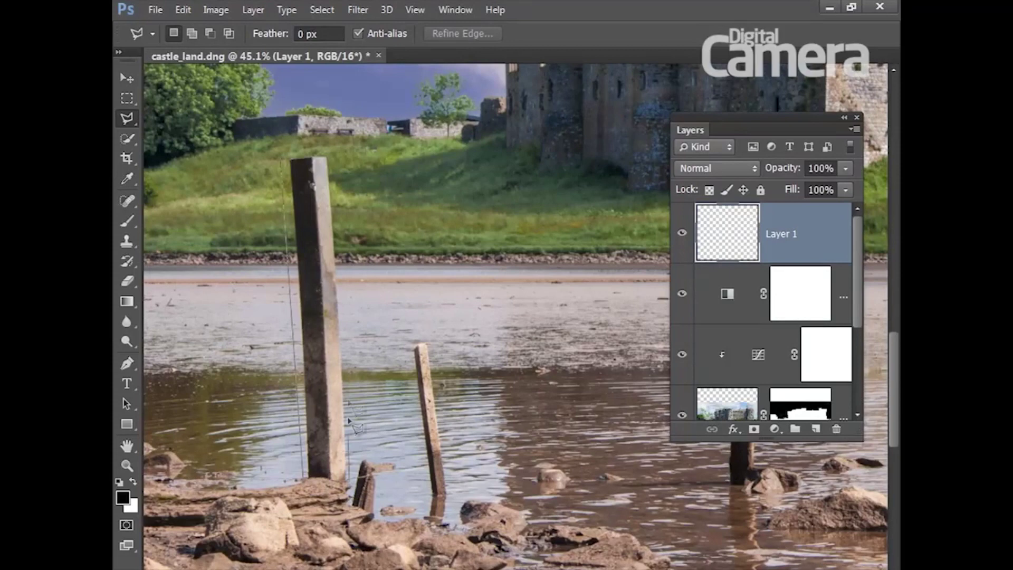
pyautogui.click(332, 147)
pyautogui.click(282, 158)
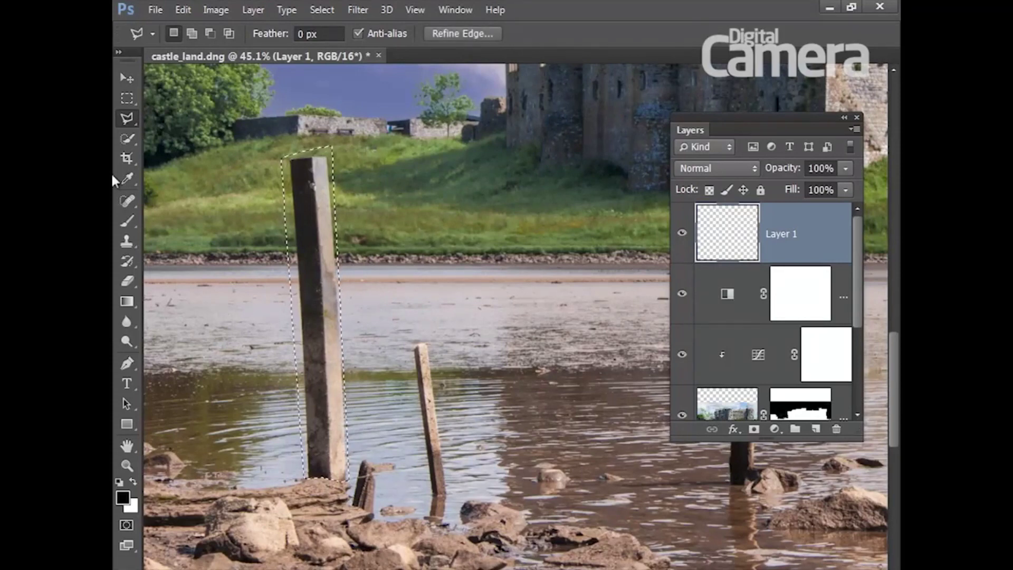
# Step: Replace the outlined tall post with adjacent scenery using the Patch tool in Content-Aware mode, and deselect
pyautogui.moveTo(128, 201)
pyautogui.mouseDown()
pyautogui.moveTo(205, 201)
pyautogui.moveTo(211, 229)
pyautogui.mouseUp()
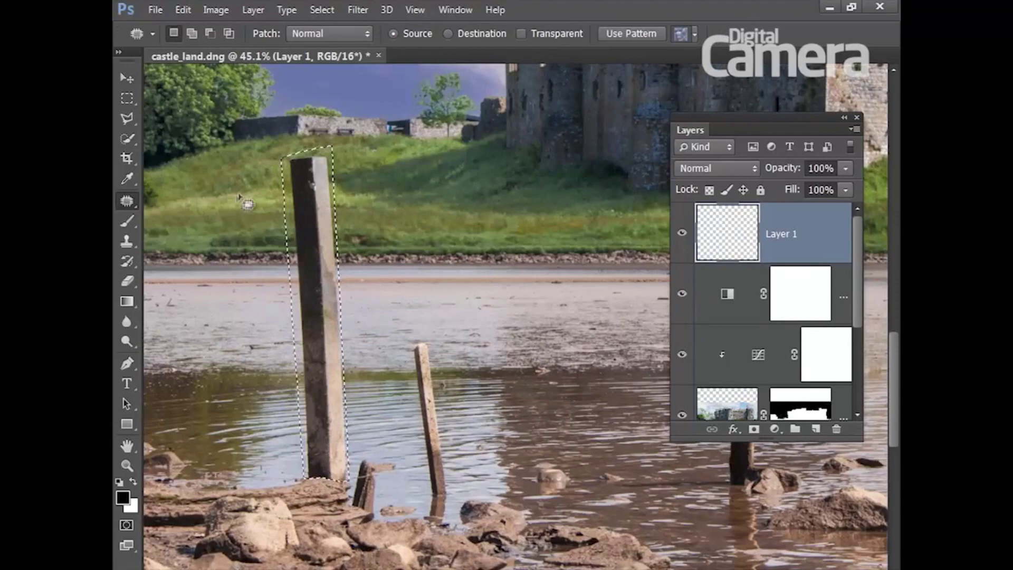
pyautogui.click(328, 32)
pyautogui.click(328, 58)
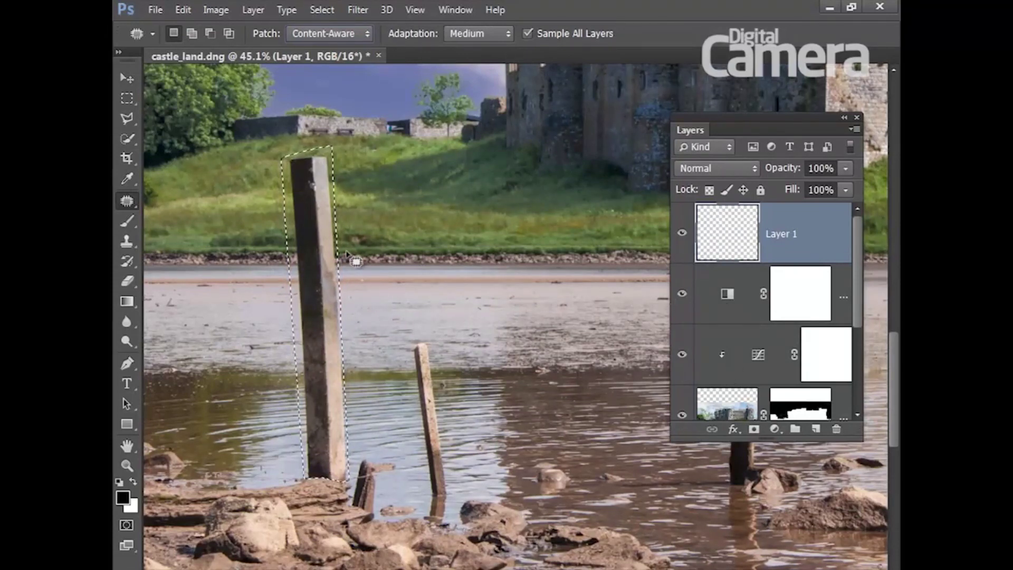
pyautogui.moveTo(311, 242); pyautogui.dragTo(364, 246)
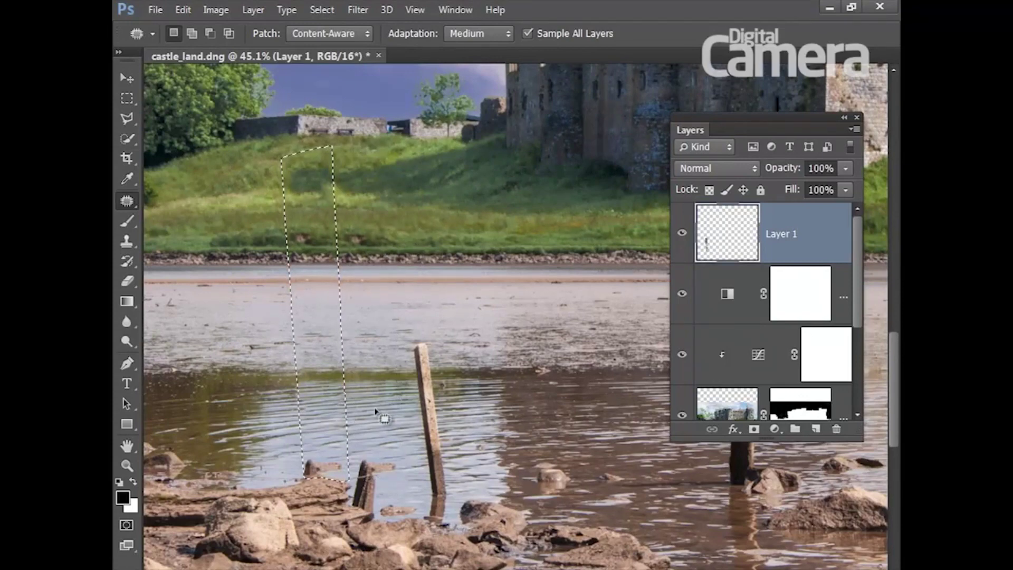
pyautogui.hotkey('ctrl', 'd')
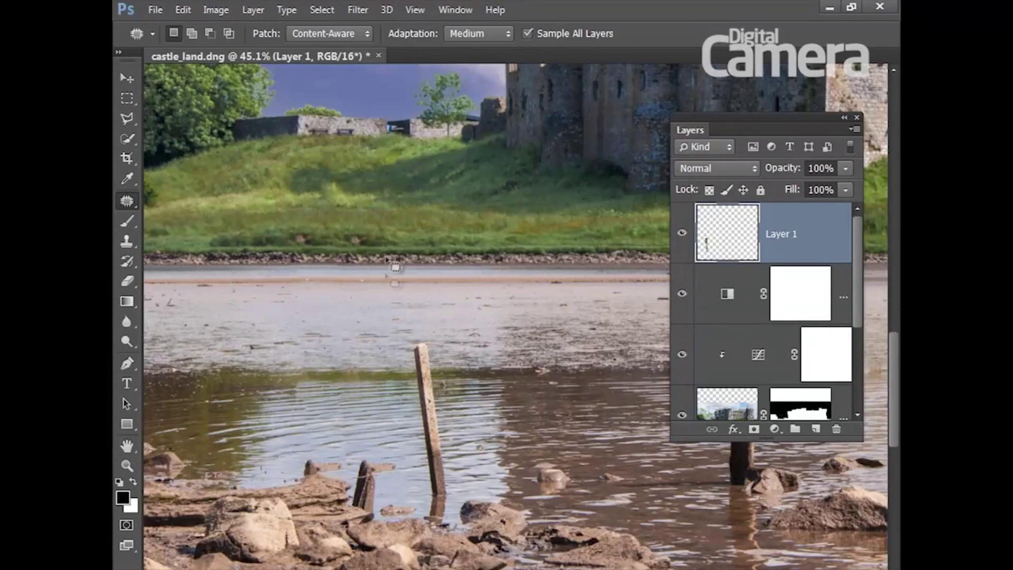
# Step: Outline the thin leaning post in the water with the Polygonal Lasso and patch it with the water beside it
pyautogui.click(127, 119)
pyautogui.click(412, 347)
pyautogui.click(431, 495)
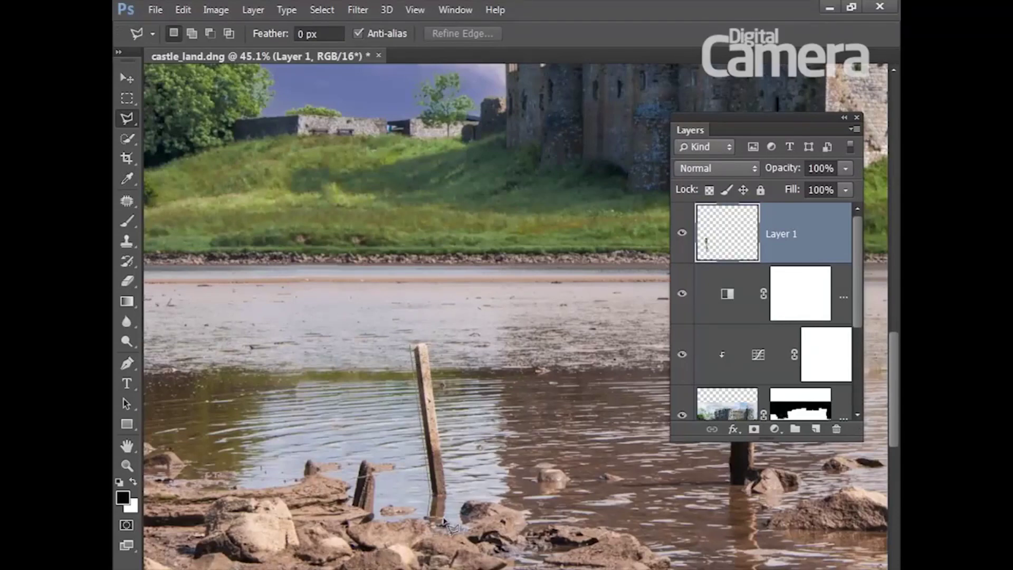
pyautogui.click(448, 494)
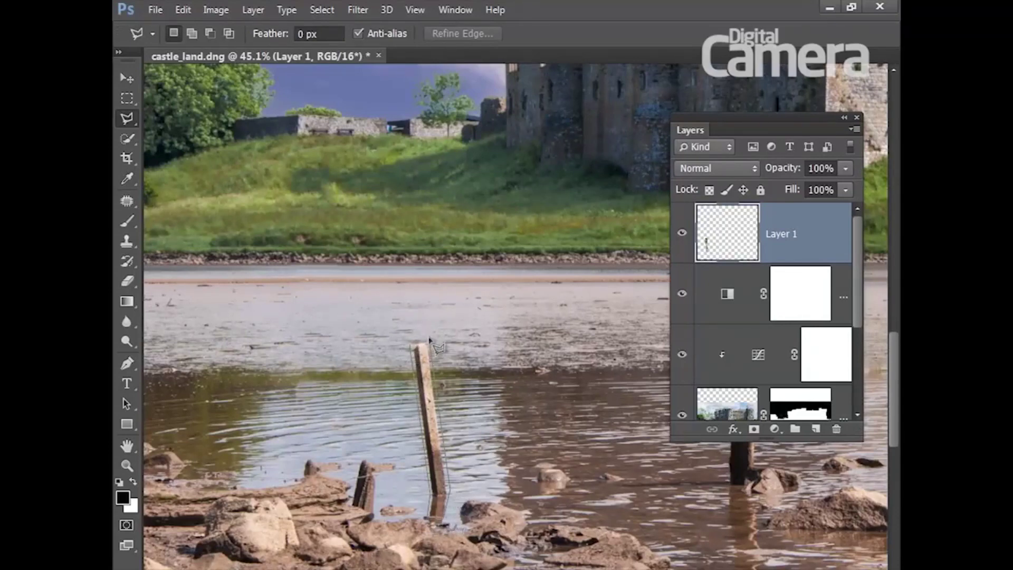
pyautogui.click(419, 348)
pyautogui.press('j')
pyautogui.moveTo(428, 384); pyautogui.dragTo(401, 380)
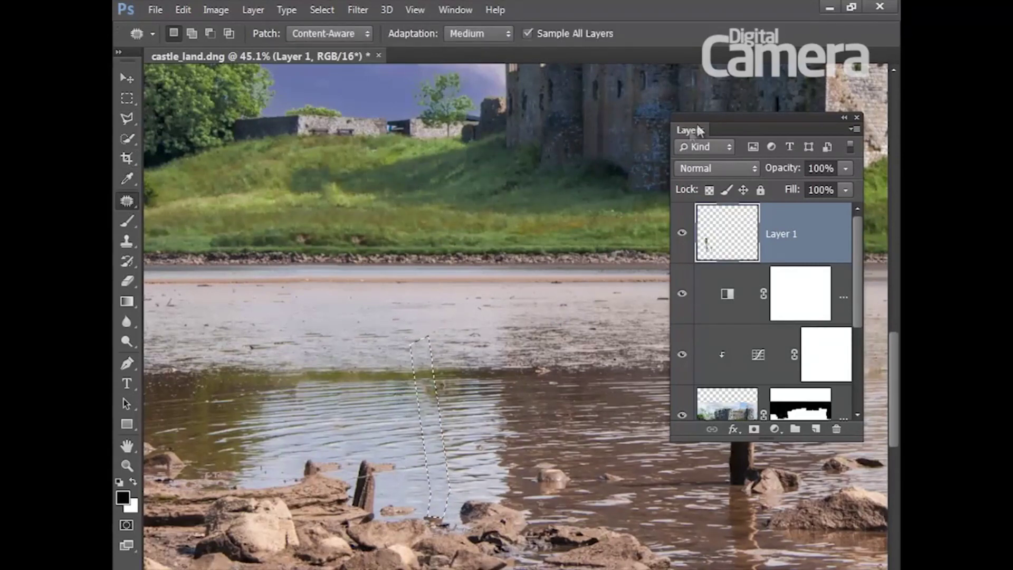
# Step: Outline the remaining upright post beside the rocks with the Polygonal Lasso, patch it with neighbouring water, and deselect
pyautogui.moveTo(571, 390)
pyautogui.mouseDown()
pyautogui.moveTo(494, 380)
pyautogui.moveTo(319, 306)
pyautogui.moveTo(312, 289)
pyautogui.mouseUp()
pyautogui.press('l')
pyautogui.click(464, 253)
pyautogui.click(459, 367)
pyautogui.click(477, 370)
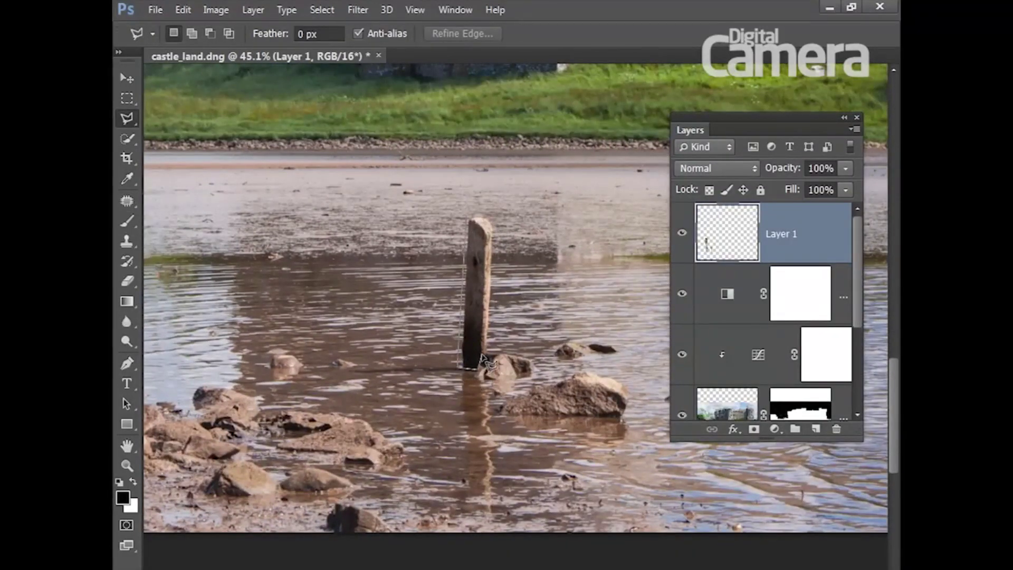
pyautogui.doubleClick(489, 216)
pyautogui.press('j')
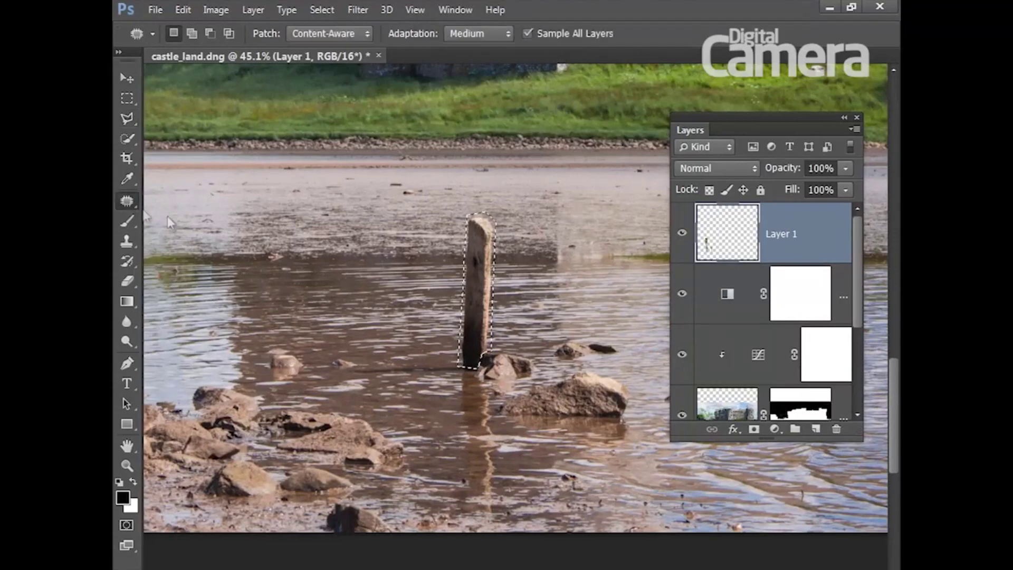
pyautogui.moveTo(478, 263); pyautogui.dragTo(437, 264)
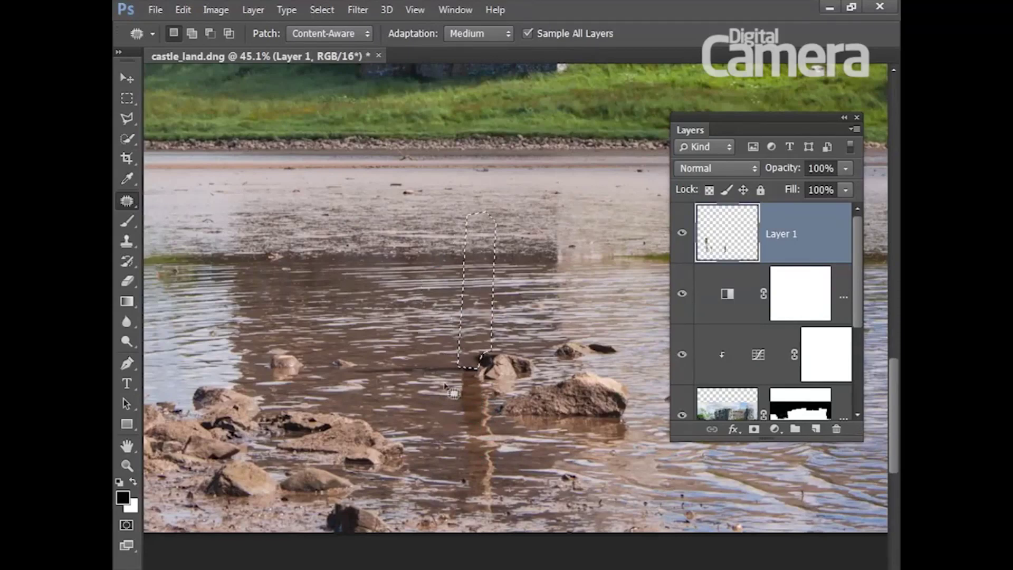
pyautogui.hotkey('ctrl', 'd')
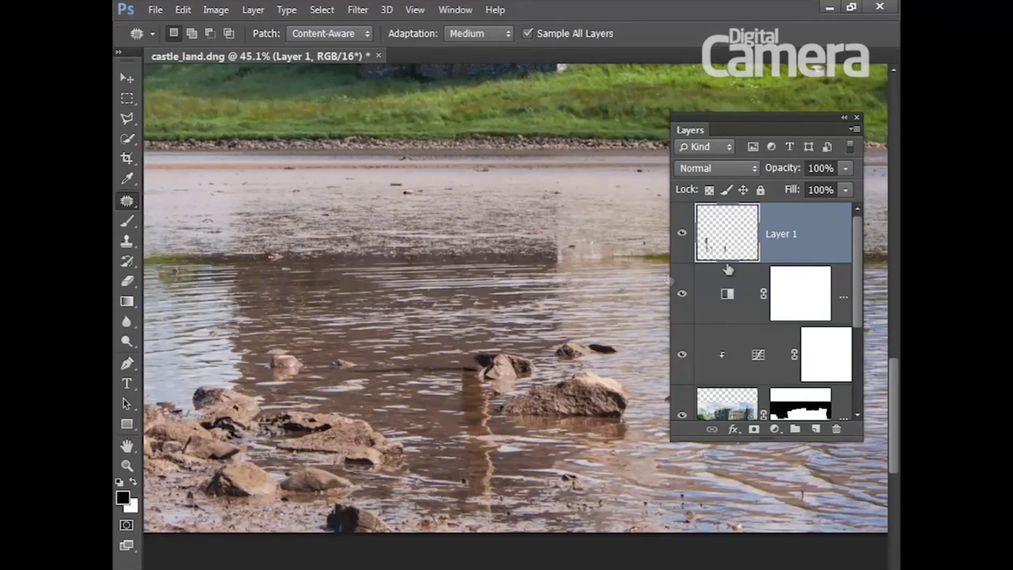
# Step: Add a blank layer on top and clone clean water over the removed post's reflection and shadow with the Clone Stamp
pyautogui.click(816, 429)
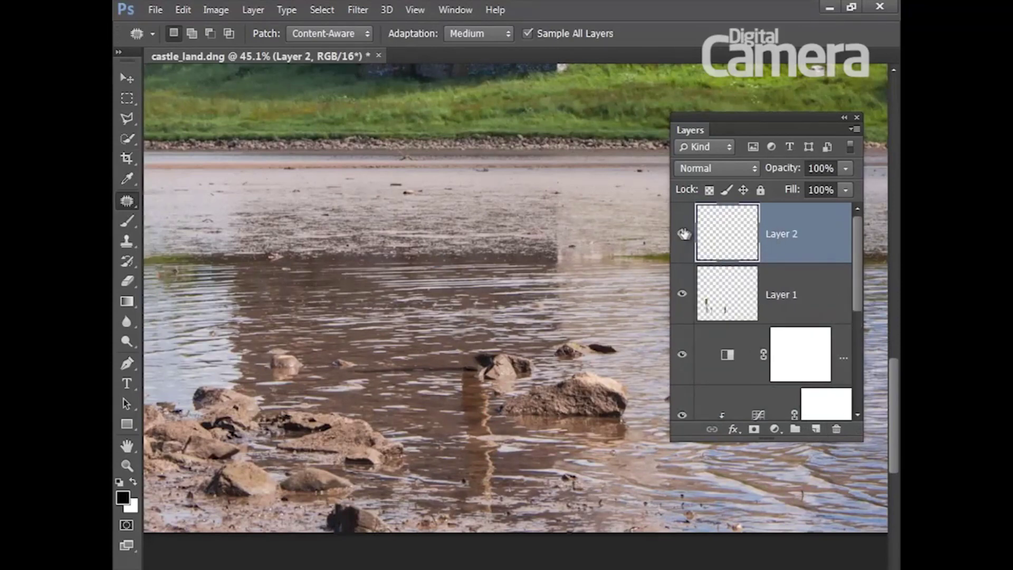
pyautogui.click(126, 243)
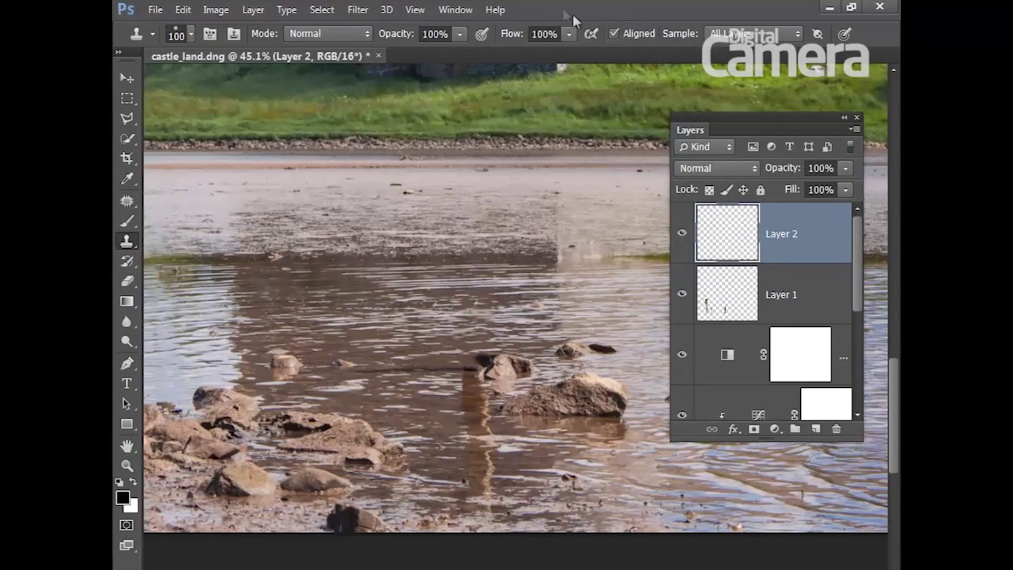
pyautogui.keyDown('alt'); pyautogui.click(443, 377); pyautogui.keyUp('alt')
pyautogui.moveTo(470, 378)
pyautogui.mouseDown()
pyautogui.moveTo(473, 417)
pyautogui.moveTo(487, 415)
pyautogui.moveTo(485, 490)
pyautogui.mouseUp()
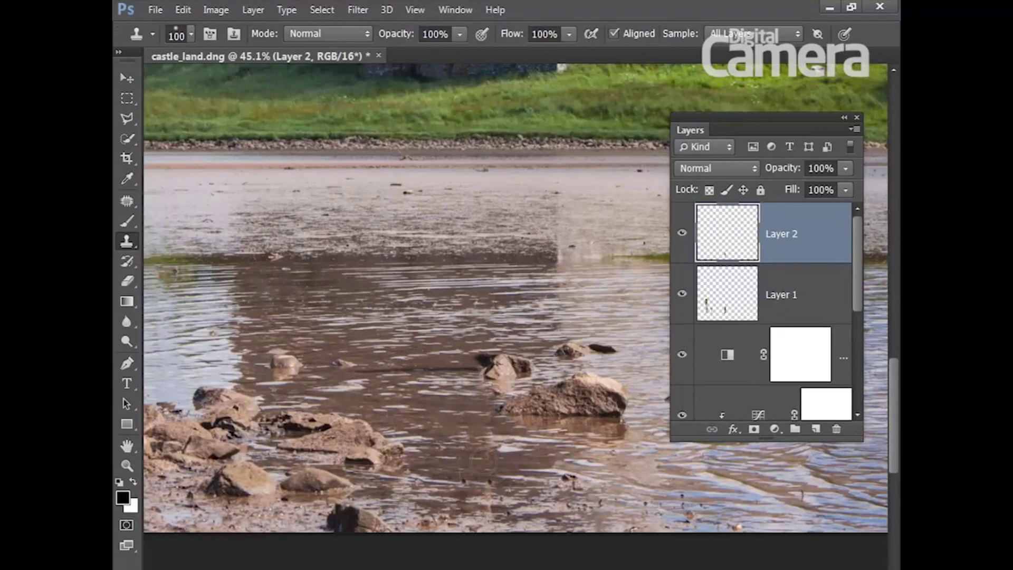
pyautogui.moveTo(465, 372)
pyautogui.mouseDown()
pyautogui.moveTo(389, 359)
pyautogui.moveTo(376, 375)
pyautogui.mouseUp()
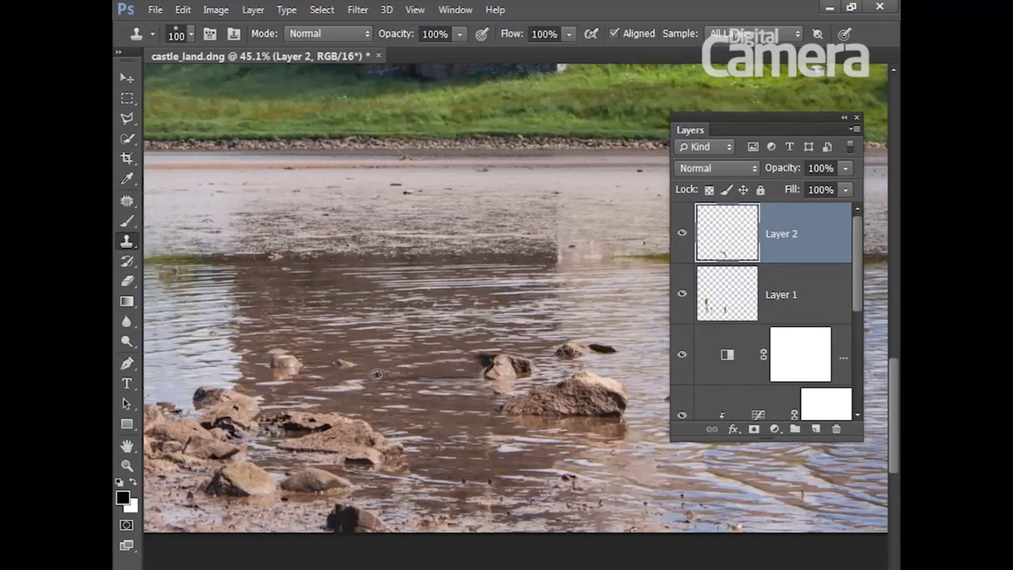
pyautogui.hotkey('ctrl', 'z')
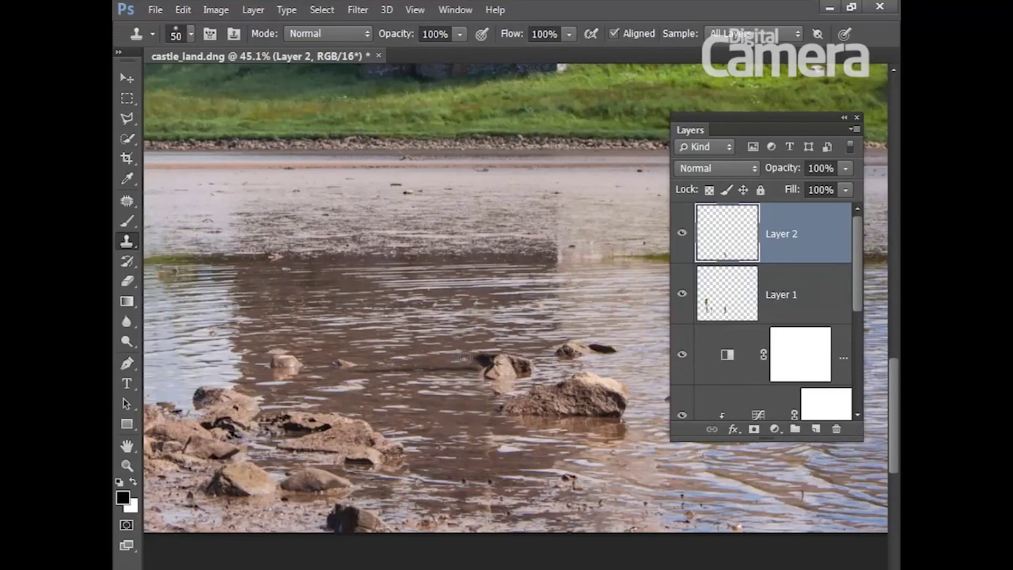
pyautogui.hotkey('ctrl', 'z')
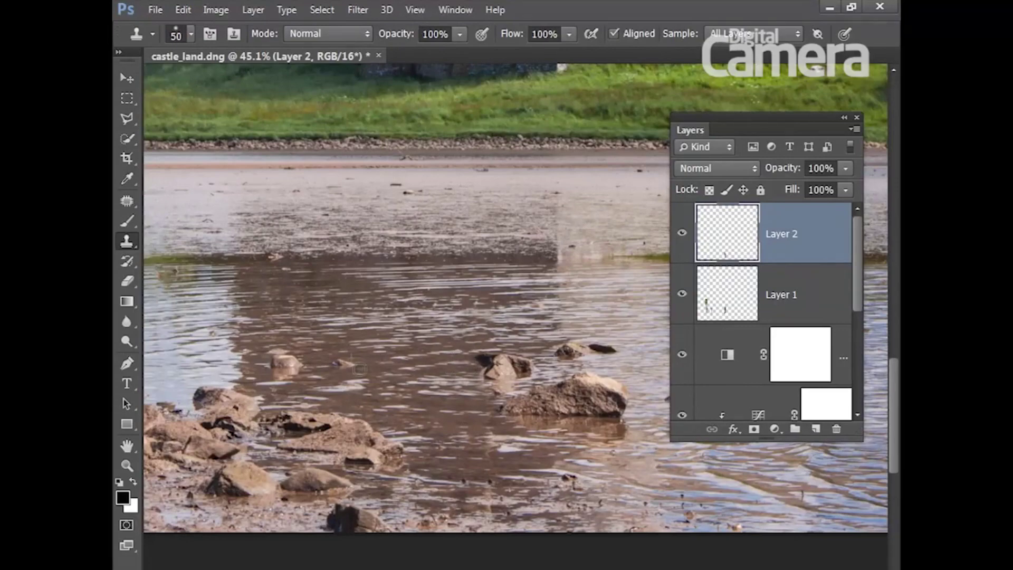
# Step: Clone clean grass over the dark smudge on the bank where the tall post stood, using an 80 px brush
pyautogui.hscroll(-10, 461, 362)
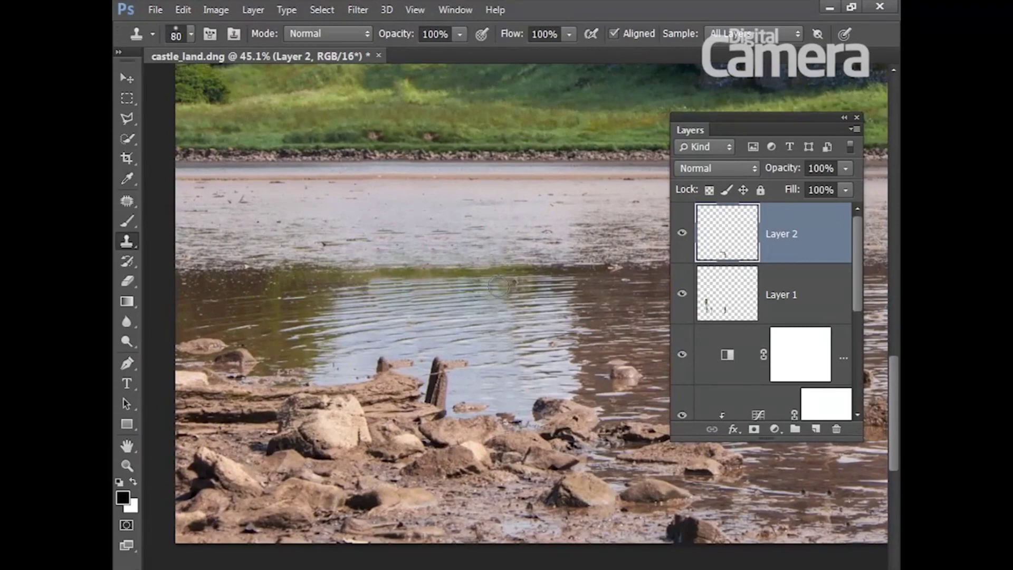
pyautogui.moveTo(426, 188); pyautogui.dragTo(464, 274)
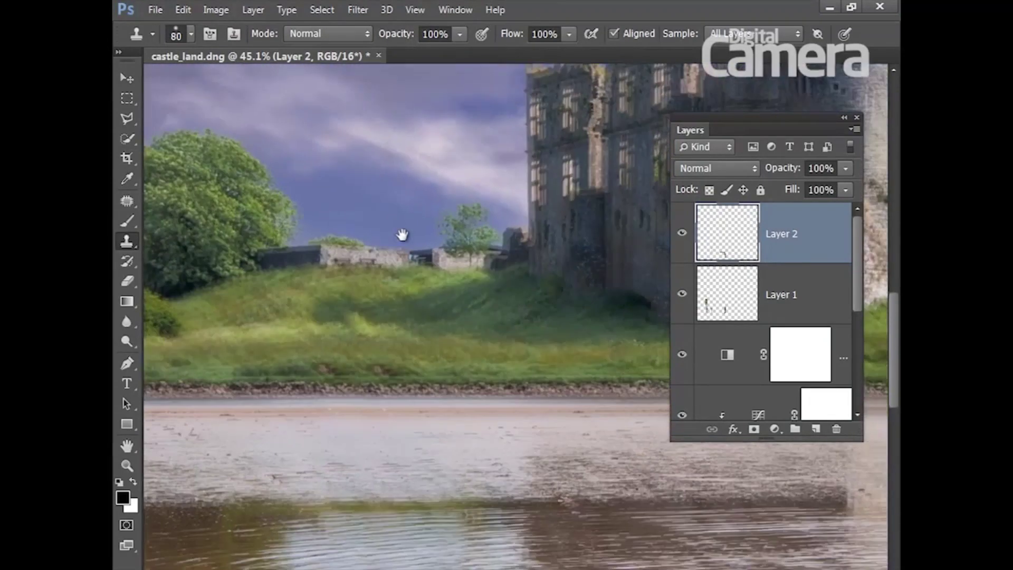
pyautogui.moveTo(402, 235); pyautogui.dragTo(424, 249)
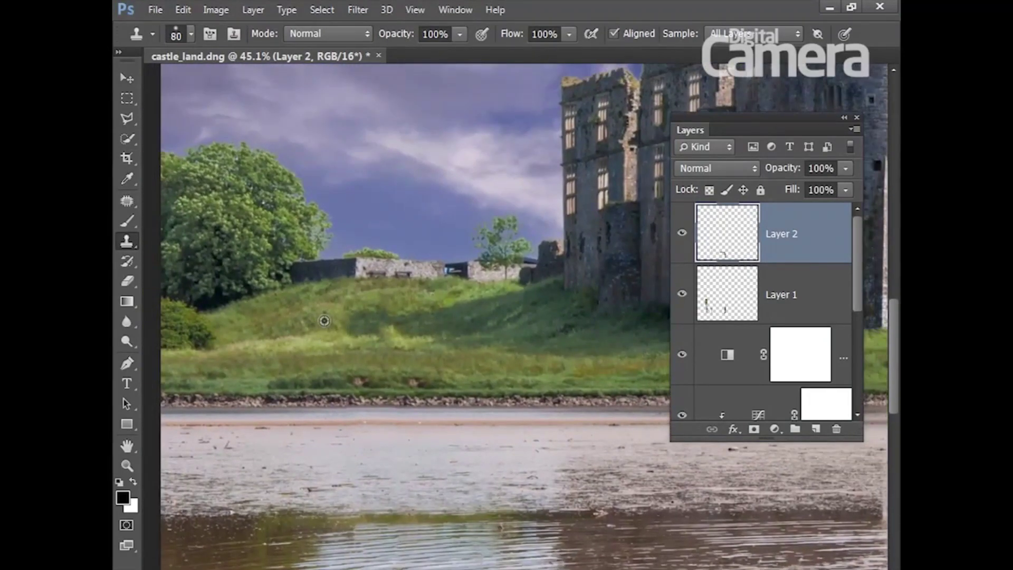
pyautogui.keyDown('alt'); pyautogui.click(331, 340); pyautogui.keyUp('alt')
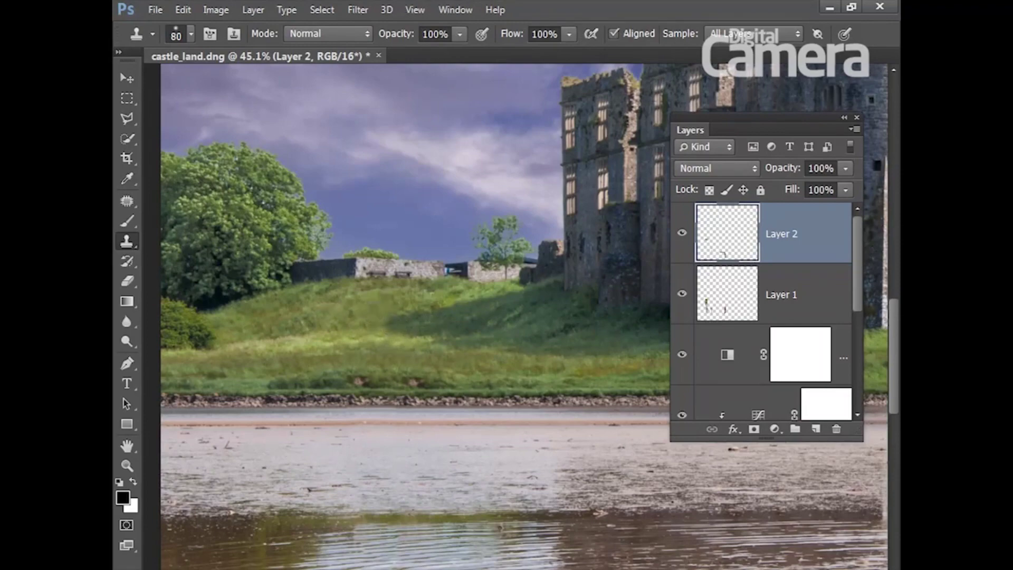
# Step: Hide and show Layer 1 and Layer 2 to compare the scene with and without the post removal
pyautogui.scroll(-5, 463, 294)
pyautogui.scroll(-2, 525, 357)
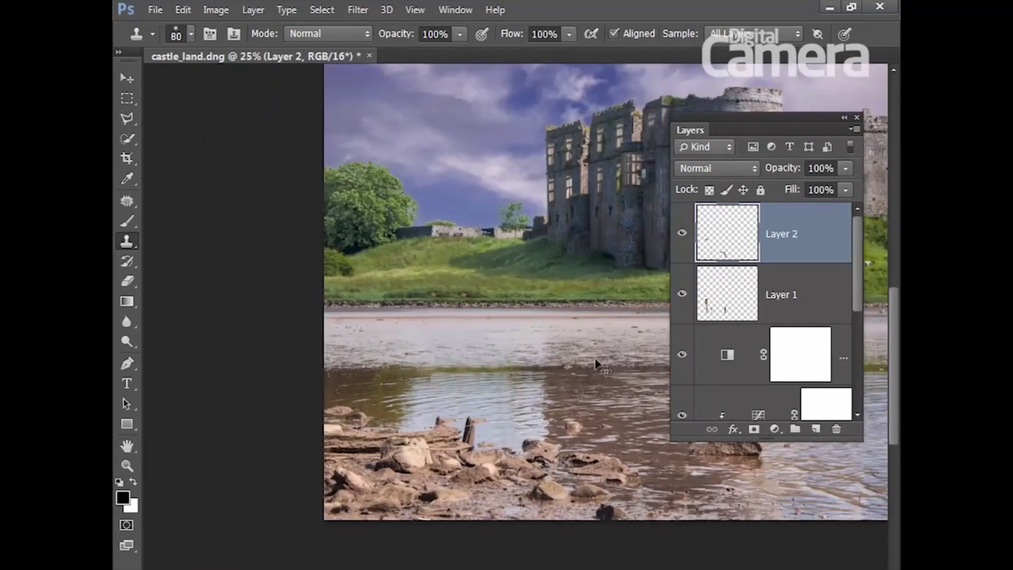
pyautogui.moveTo(595, 364); pyautogui.dragTo(470, 308)
pyautogui.click(682, 233)
pyautogui.click(686, 296)
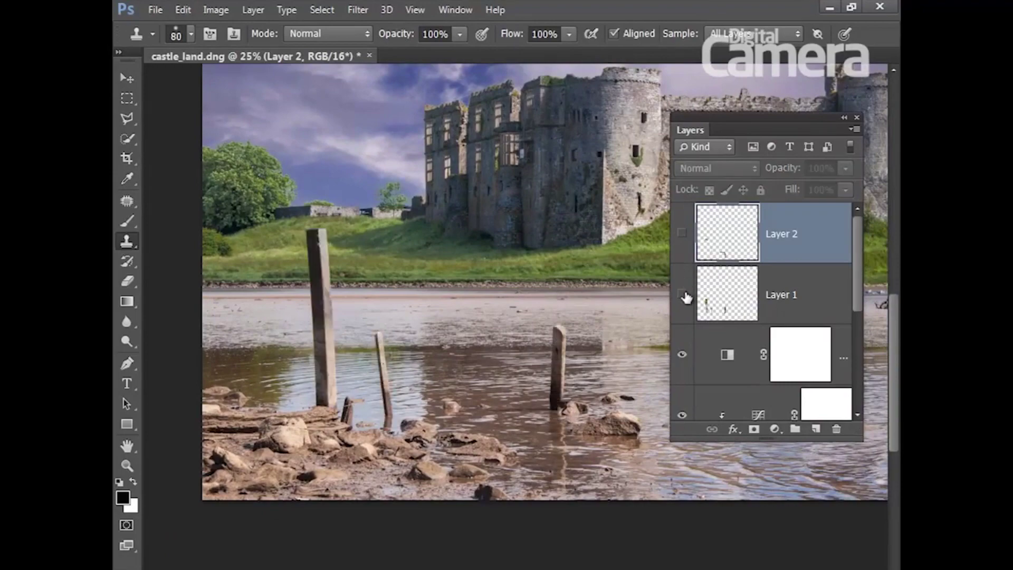
pyautogui.moveTo(683, 294); pyautogui.dragTo(678, 247)
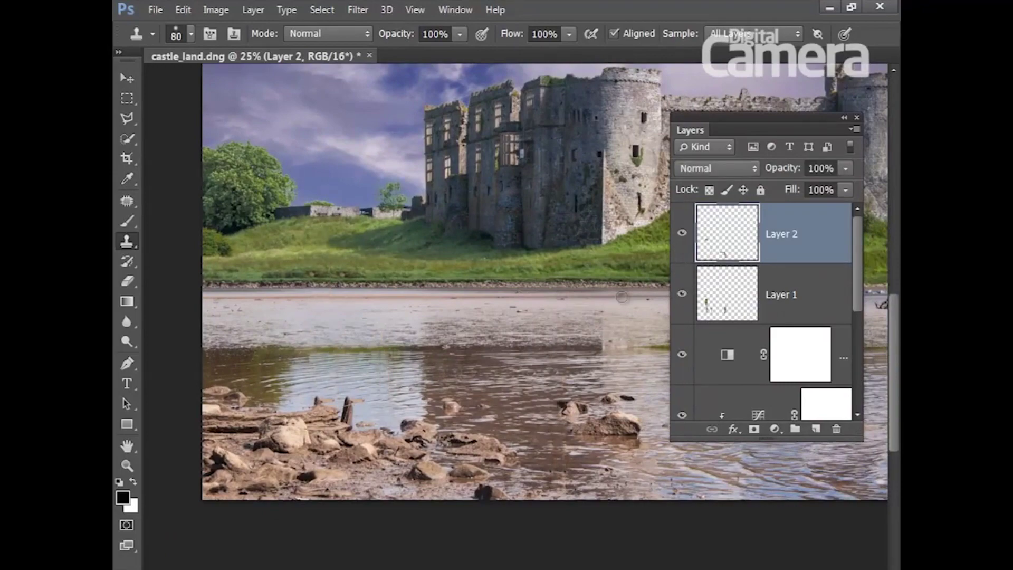
# Step: Add a Color Balance adjustment layer on top with the midtones' Cyan/Red at -19 and Yellow/Blue at +4
pyautogui.hotkey('ctrl', '0')
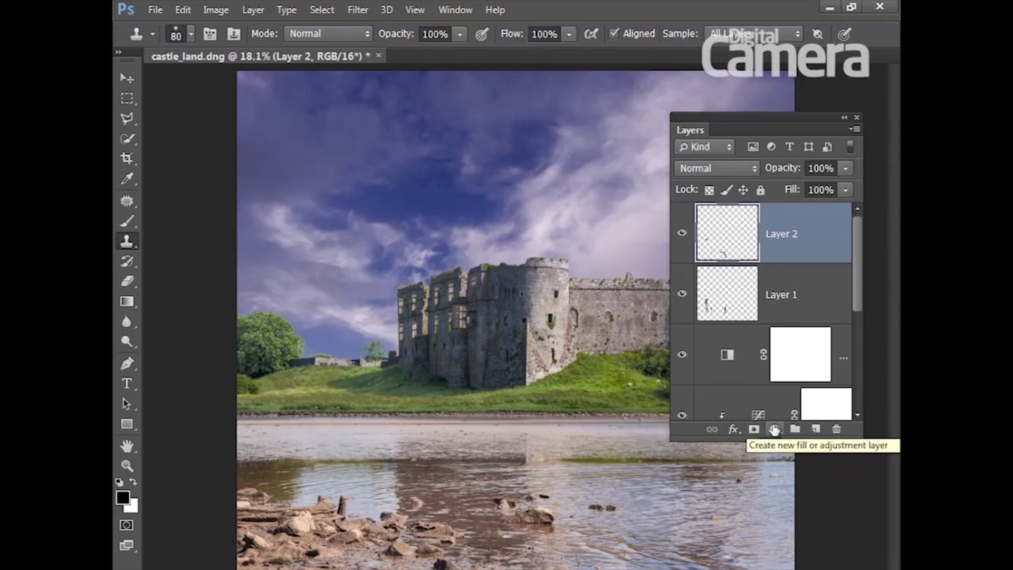
pyautogui.click(774, 430)
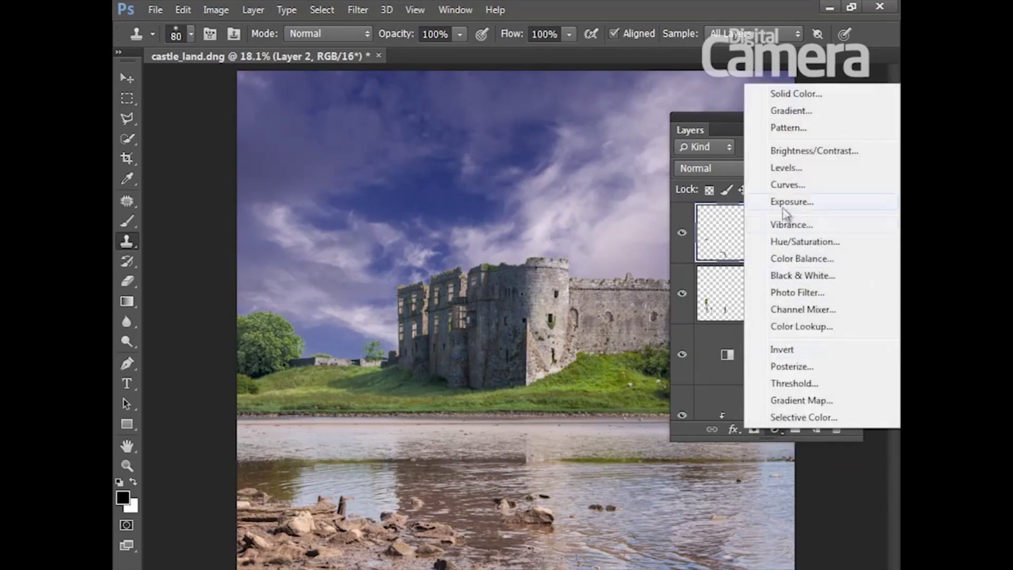
pyautogui.click(797, 259)
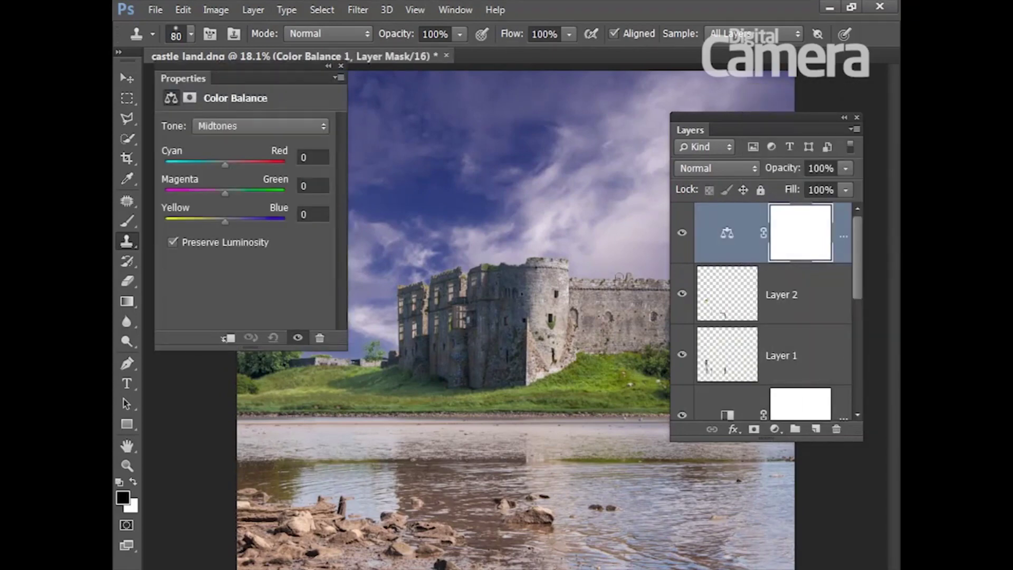
pyautogui.moveTo(226, 165); pyautogui.dragTo(215, 166)
pyautogui.moveTo(225, 220); pyautogui.dragTo(228, 221)
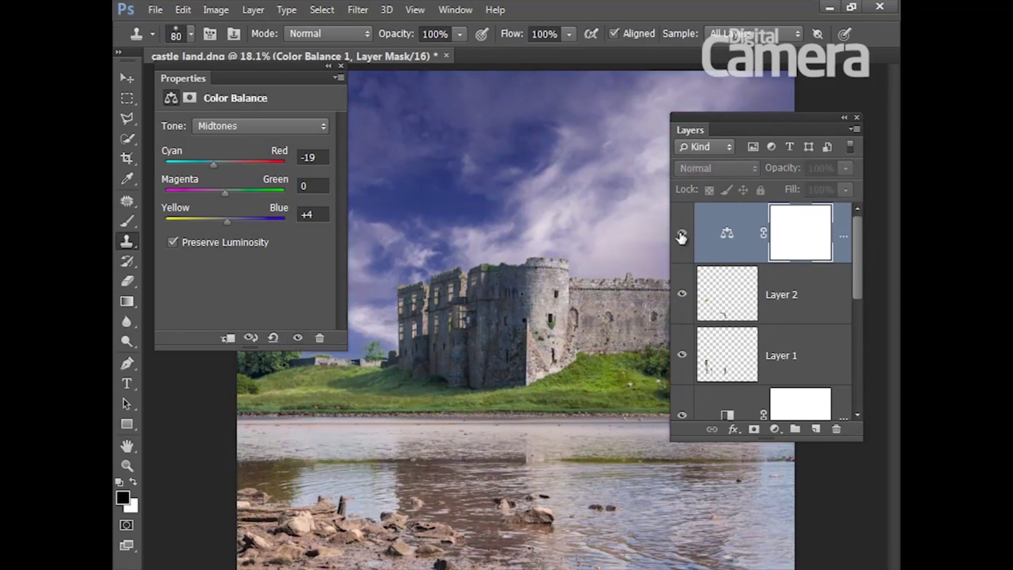
# Step: Add a Curves adjustment layer with a contrast S-curve through input 64, output 54 and input 190, output 200
pyautogui.click(775, 428)
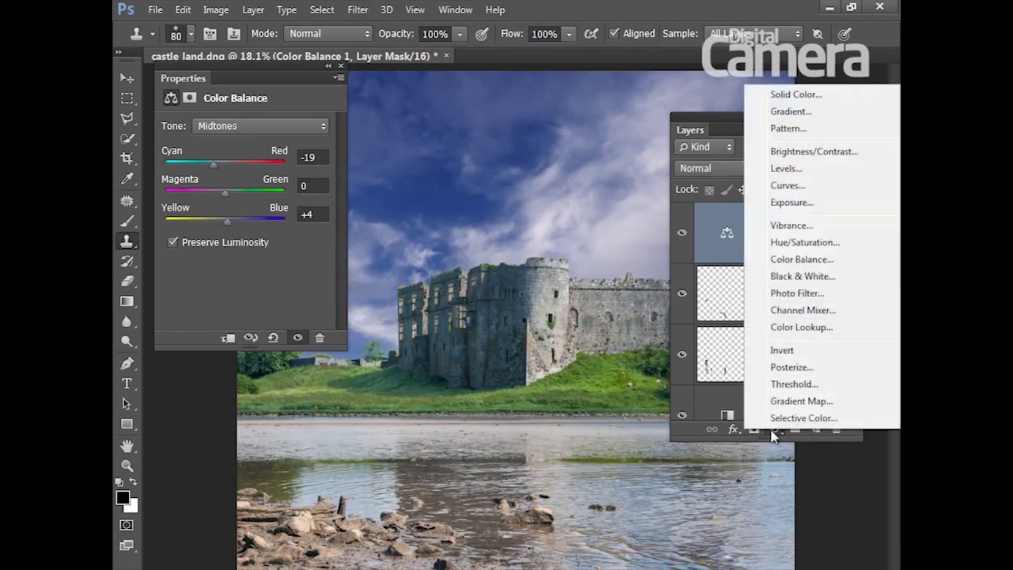
pyautogui.click(789, 187)
pyautogui.moveTo(219, 268); pyautogui.dragTo(226, 264)
pyautogui.click(290, 191)
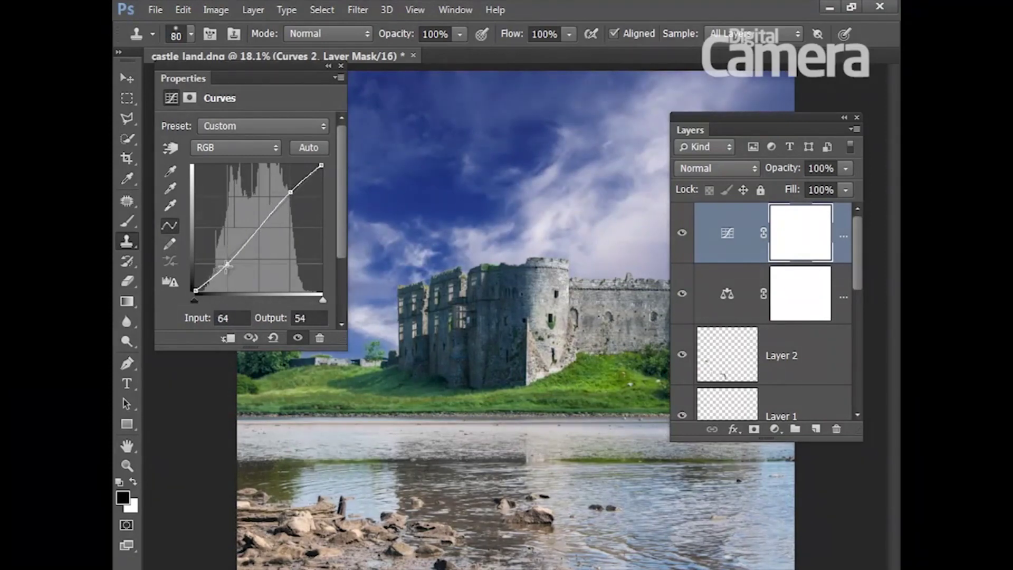
pyautogui.click(290, 192)
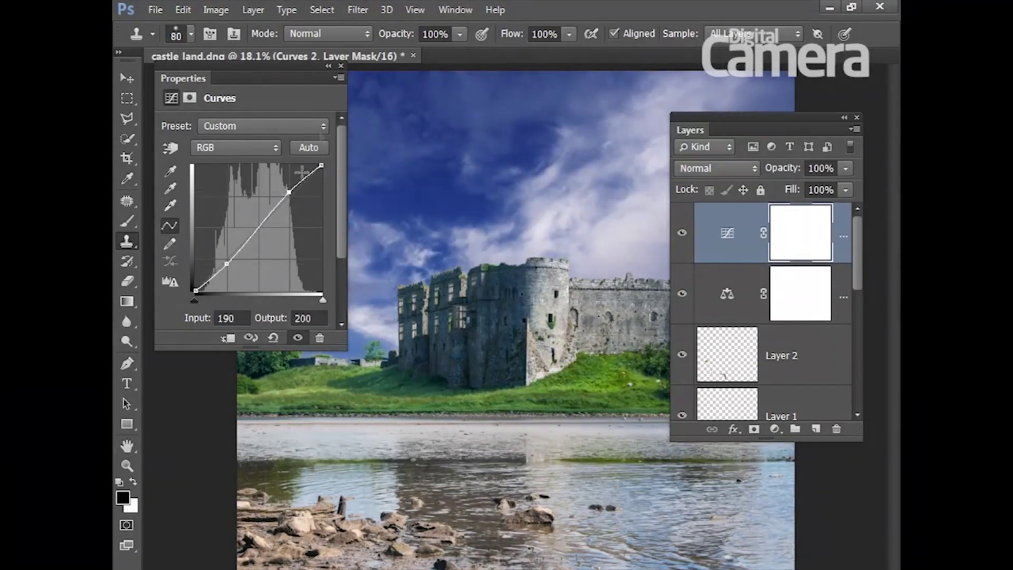
pyautogui.click(341, 66)
pyautogui.click(856, 117)
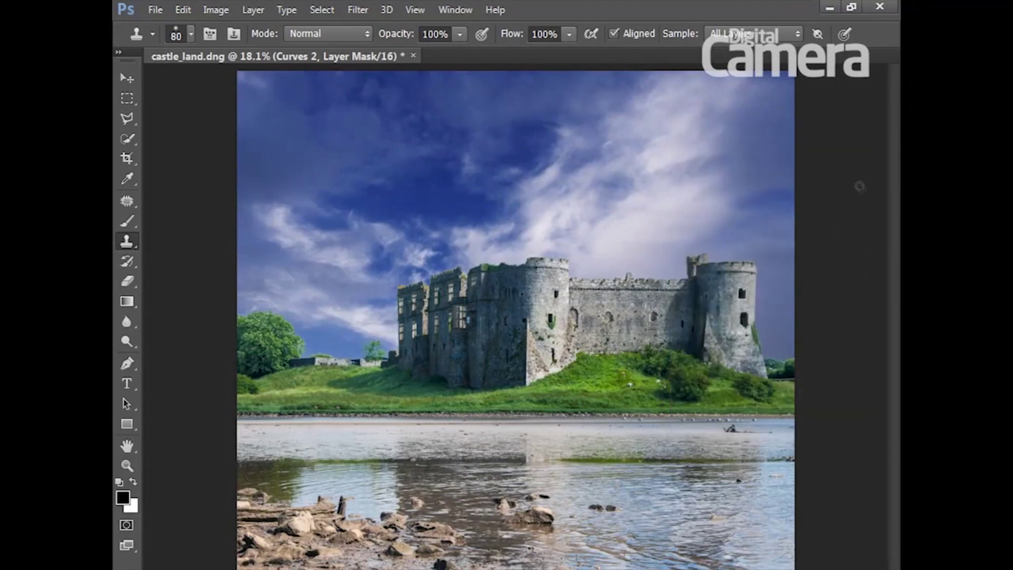
# Step: Show only the lower castle layer and disable its mask to view the original photo
pyautogui.press('F7')
pyautogui.scroll(-5, 726, 324)
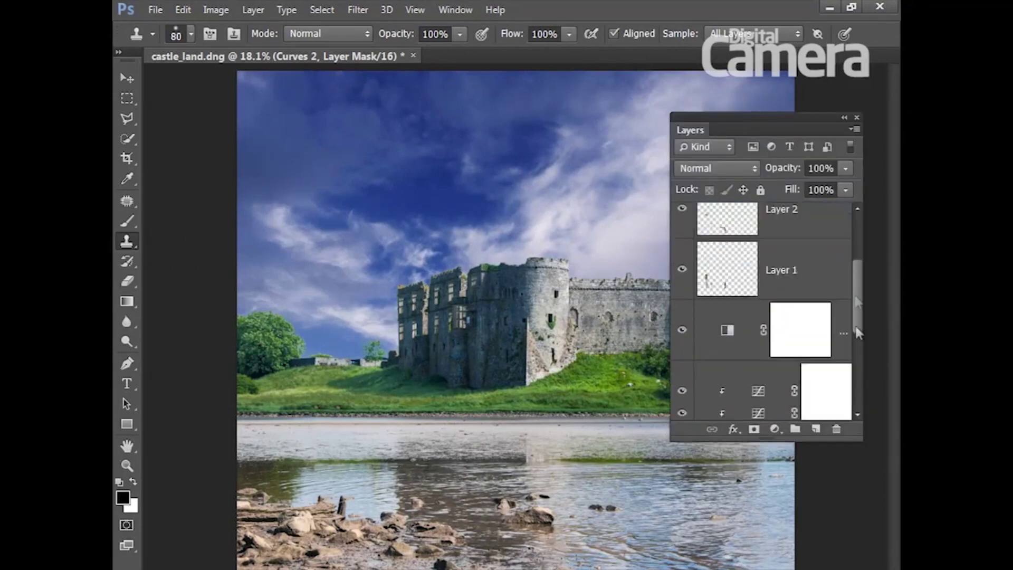
pyautogui.keyDown('alt'); pyautogui.click(682, 327); pyautogui.keyUp('alt')
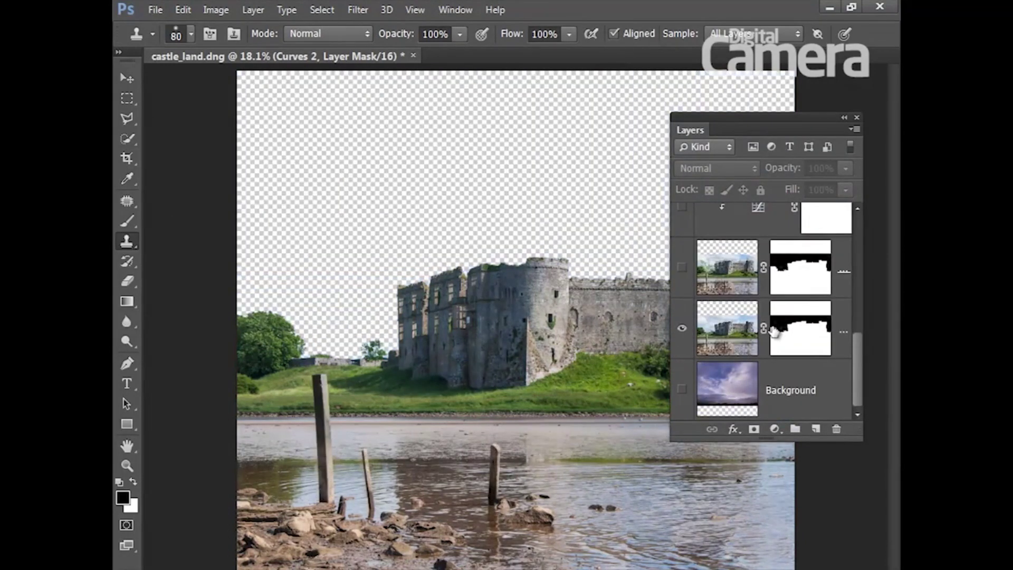
pyautogui.keyDown('shift'); pyautogui.click(798, 330); pyautogui.keyUp('shift')
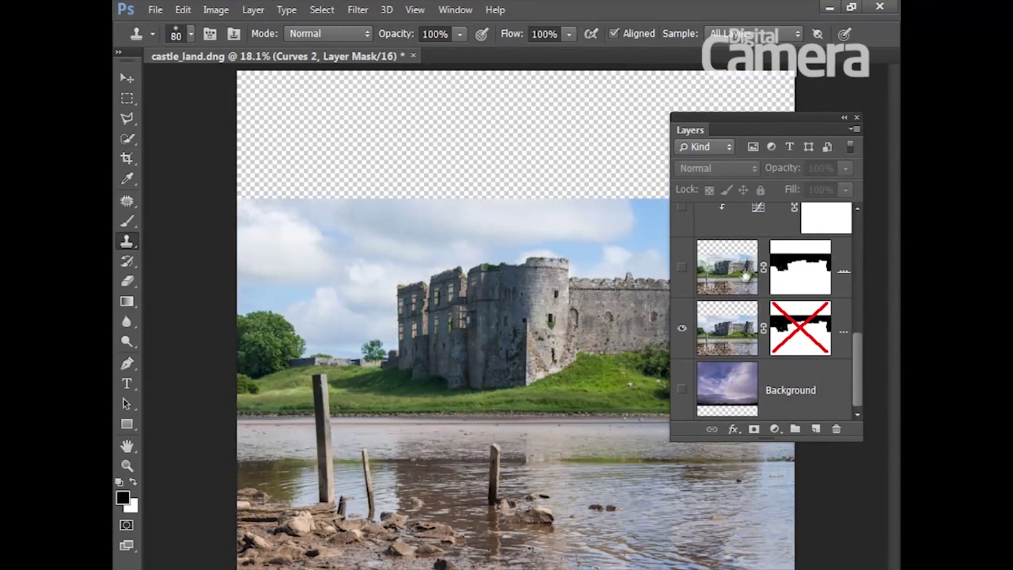
# Step: Hide the lower castle layer with the disabled mask, and show the masked castle layer above it together with the Background sky
pyautogui.click(682, 268)
pyautogui.click(683, 328)
pyautogui.click(682, 390)
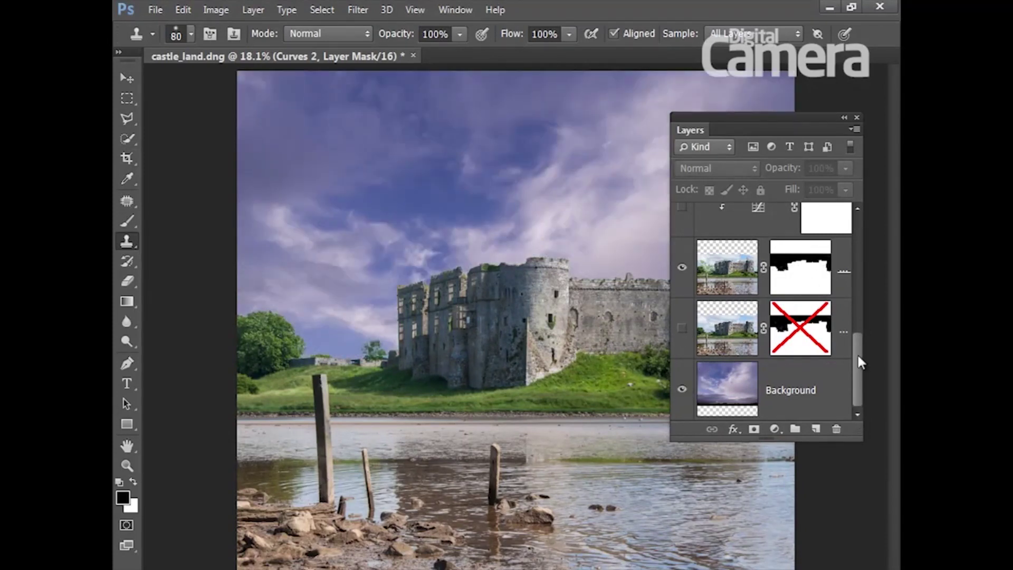
# Step: Show the clipped Curves layer, the adjustment layer directly above it, and the post-removal layers Layer 1 and Layer 2
pyautogui.scroll(3, 848, 360)
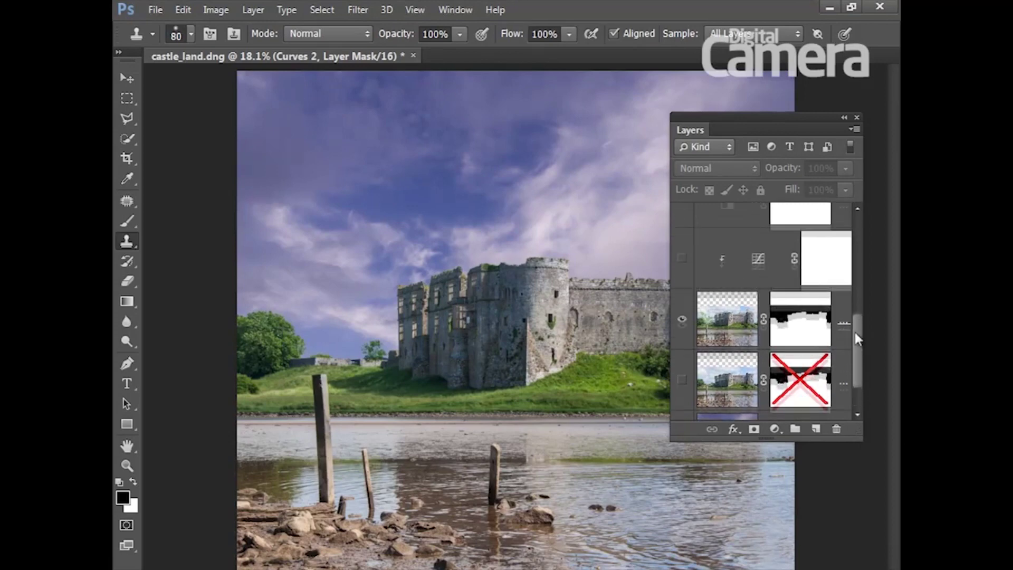
pyautogui.click(682, 230)
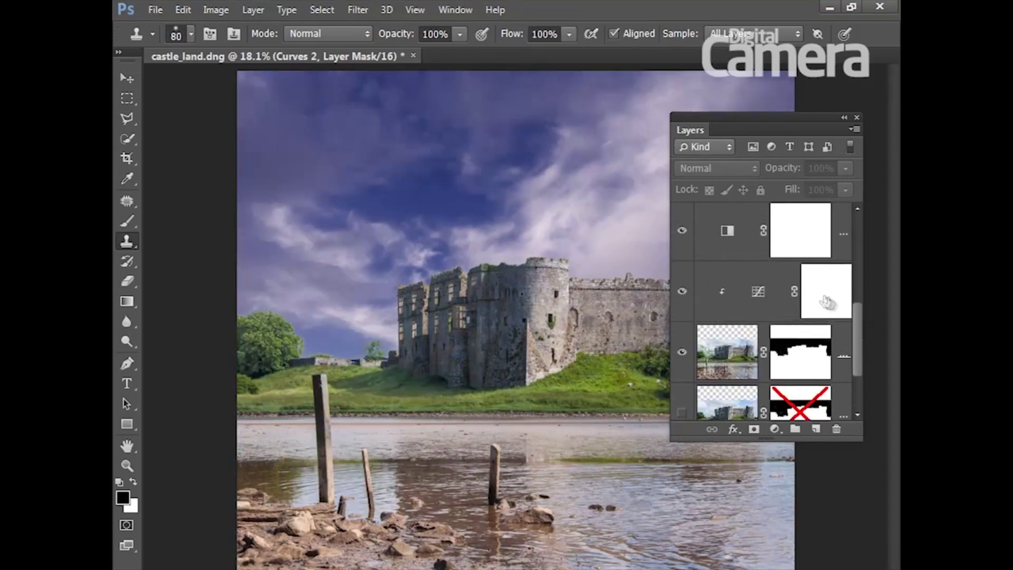
pyautogui.scroll(2, 858, 319)
pyautogui.click(682, 259)
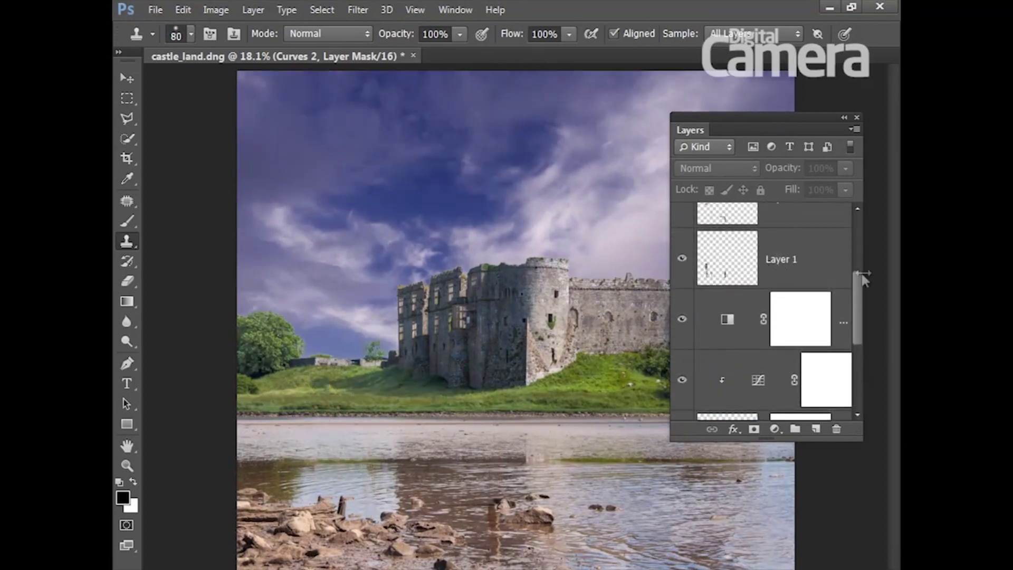
pyautogui.scroll(1, 860, 287)
pyautogui.click(682, 230)
# Step: Show the Color Balance and topmost Curves adjustment layers to view the finished composite
pyautogui.scroll(1, 859, 263)
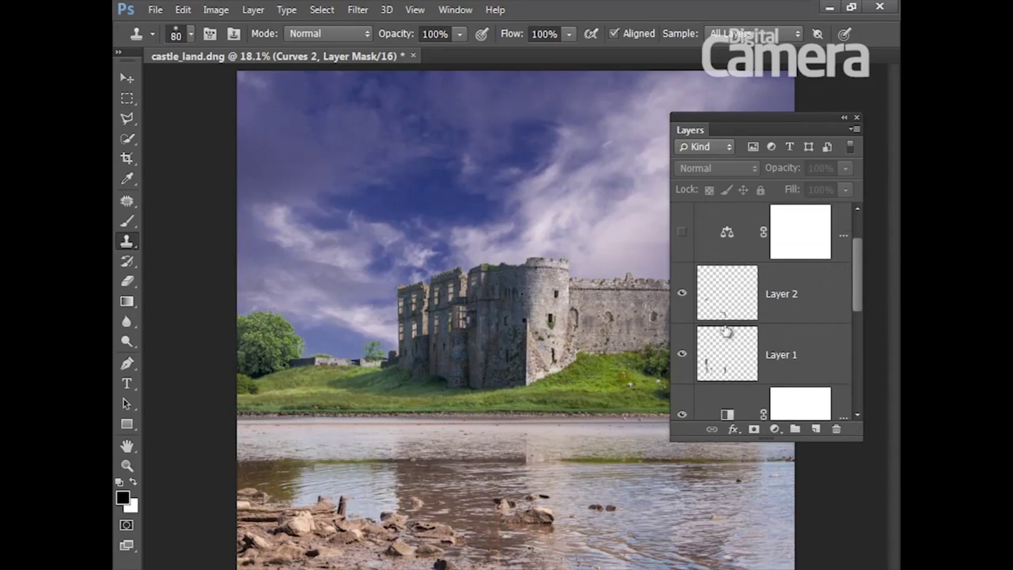
pyautogui.scroll(1, 860, 269)
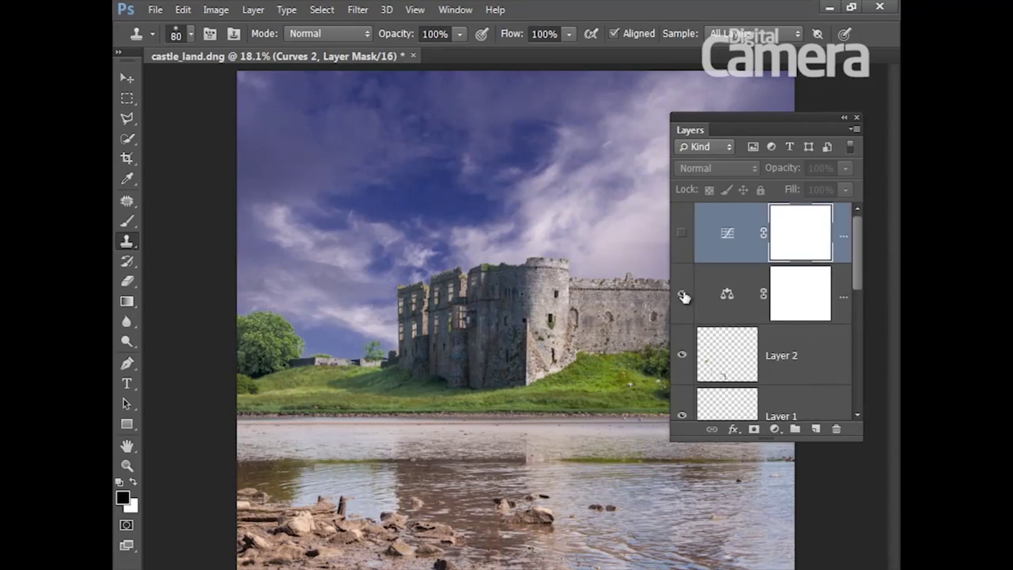
pyautogui.click(683, 294)
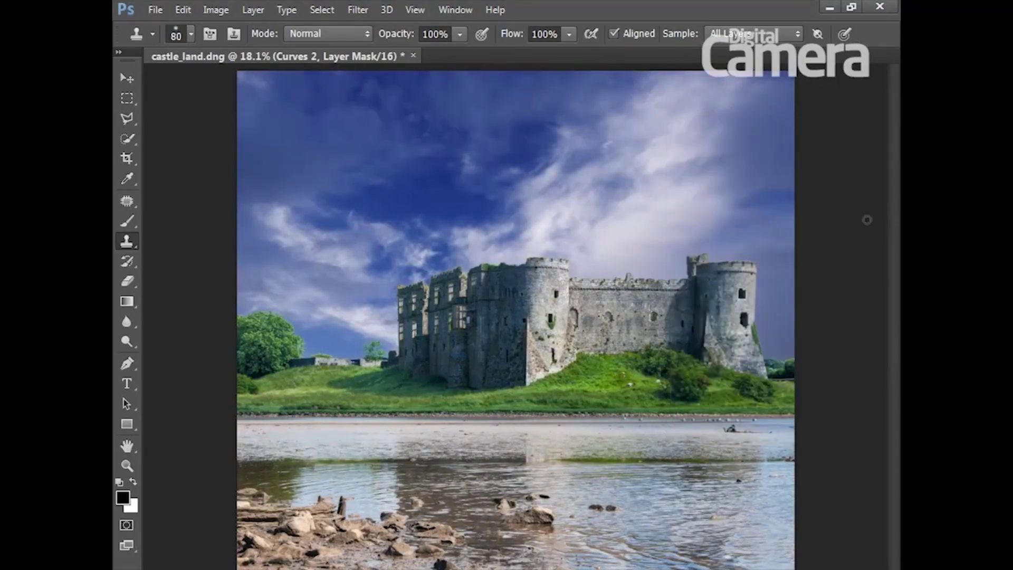